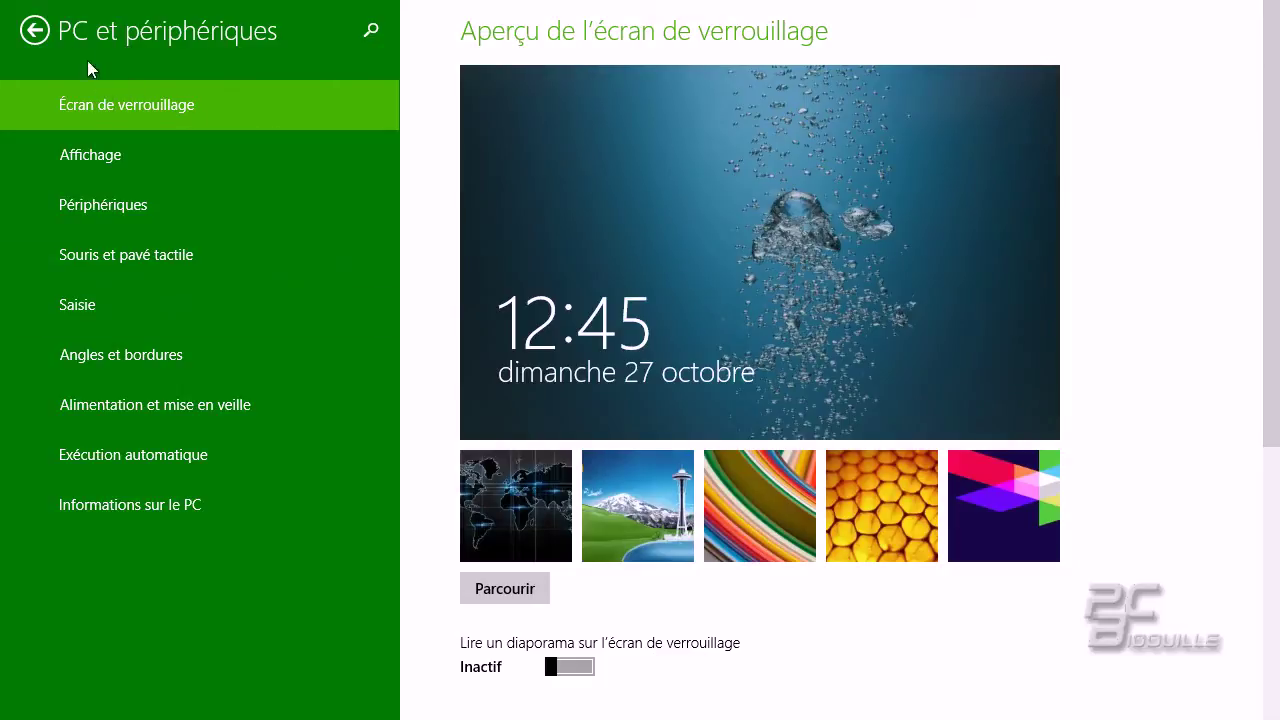
{"action": "left_click", "coordinate": [35, 31]}
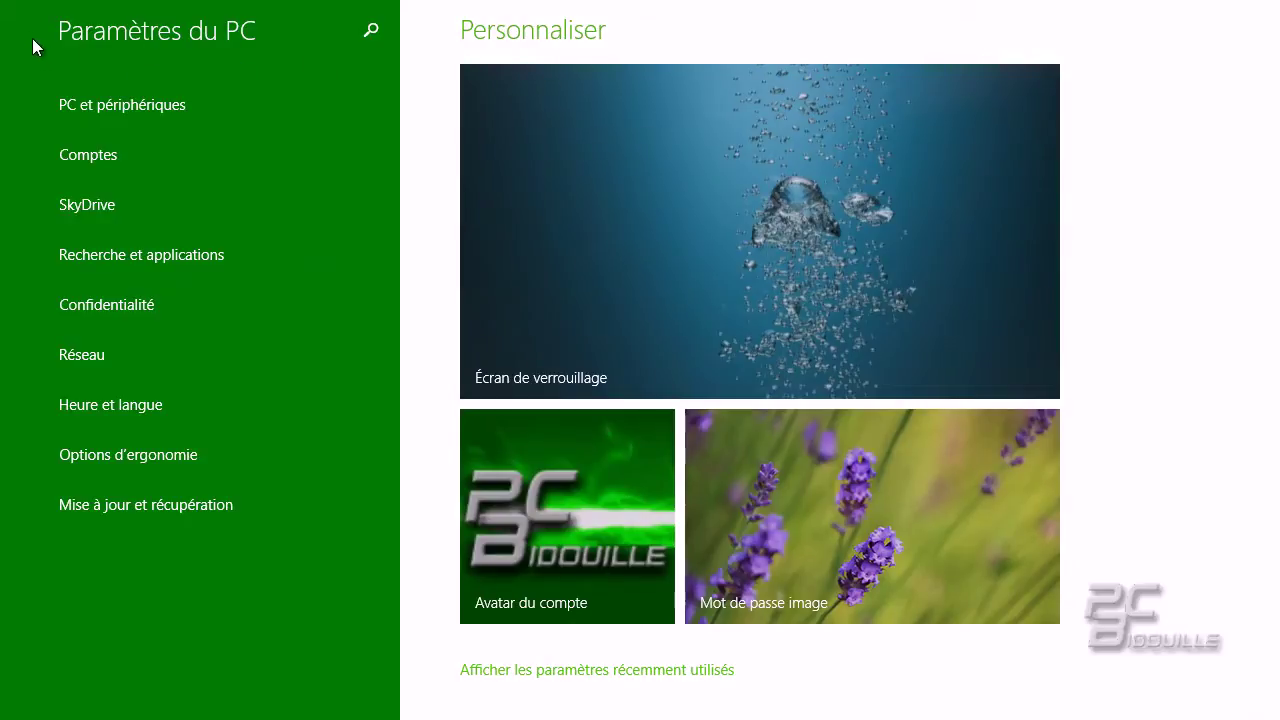
{"action": "left_click", "coordinate": [63, 103]}
{"action": "left_click", "coordinate": [35, 33]}
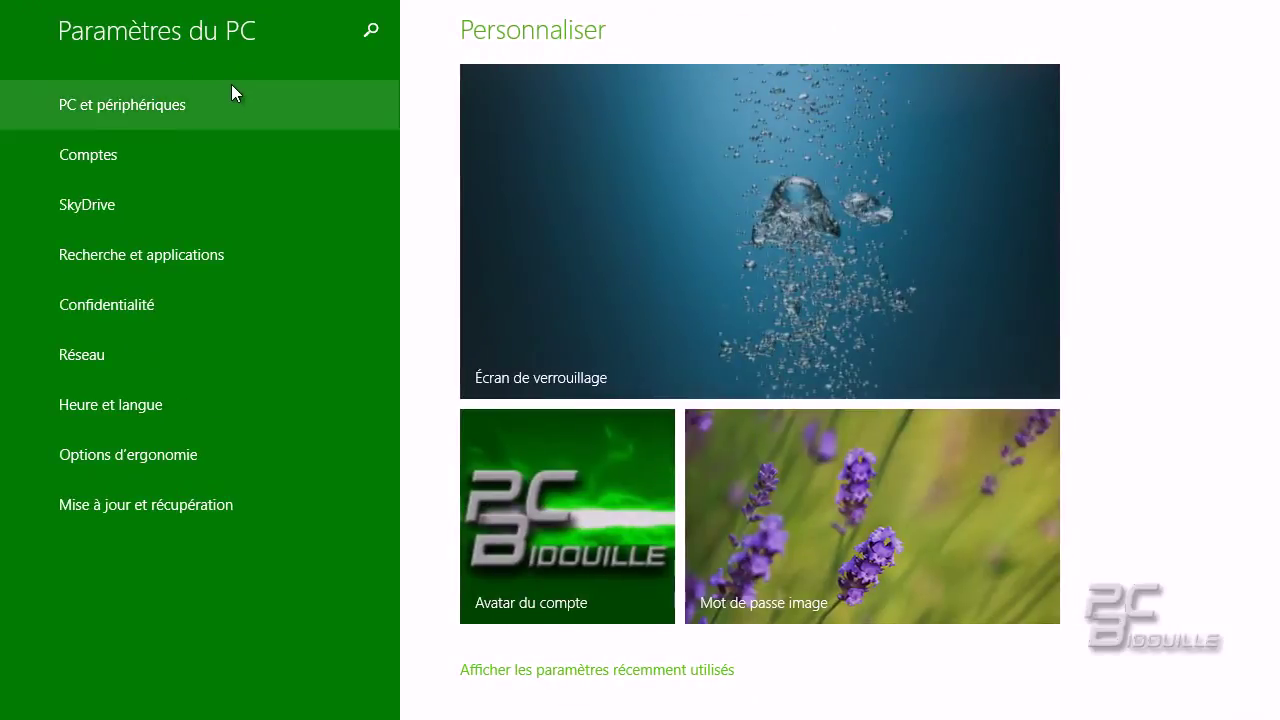
Leave the PC settings for the desktop and open the Images folder in File Explorer
{"action": "mouse_move", "coordinate": [2, 2]}
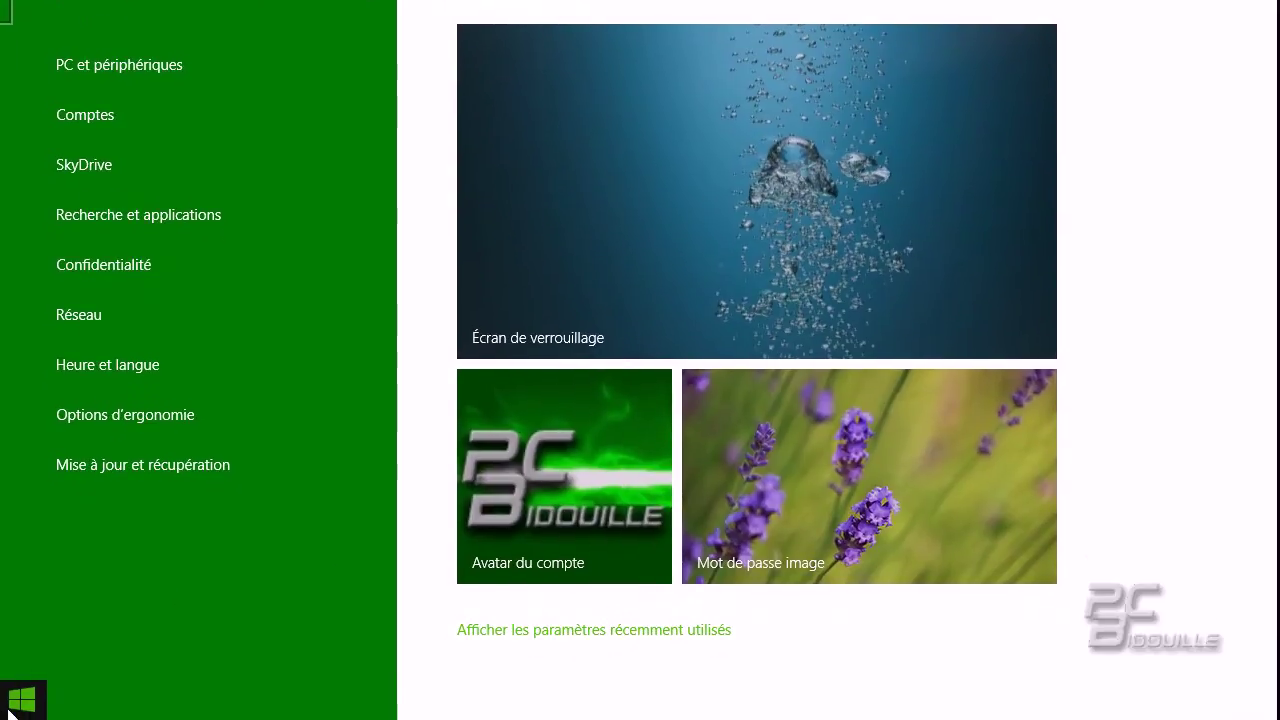
{"action": "left_click", "coordinate": [13, 710]}
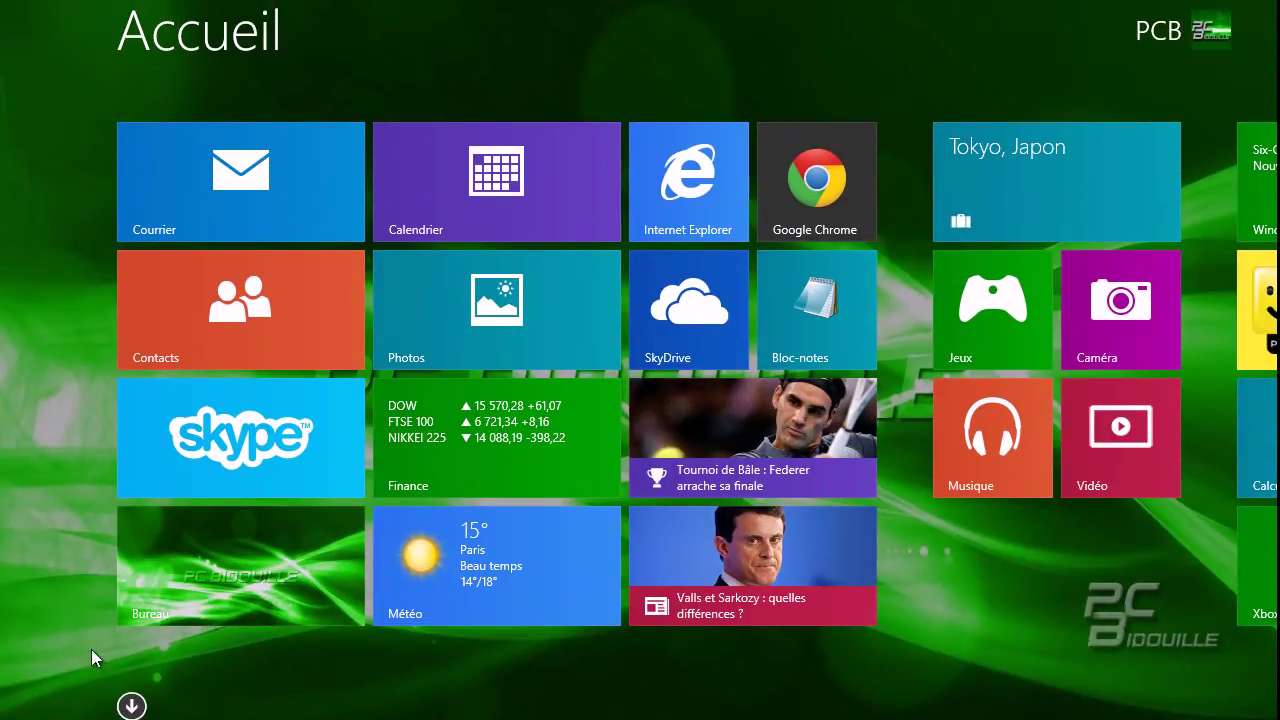
{"action": "left_click", "coordinate": [193, 570]}
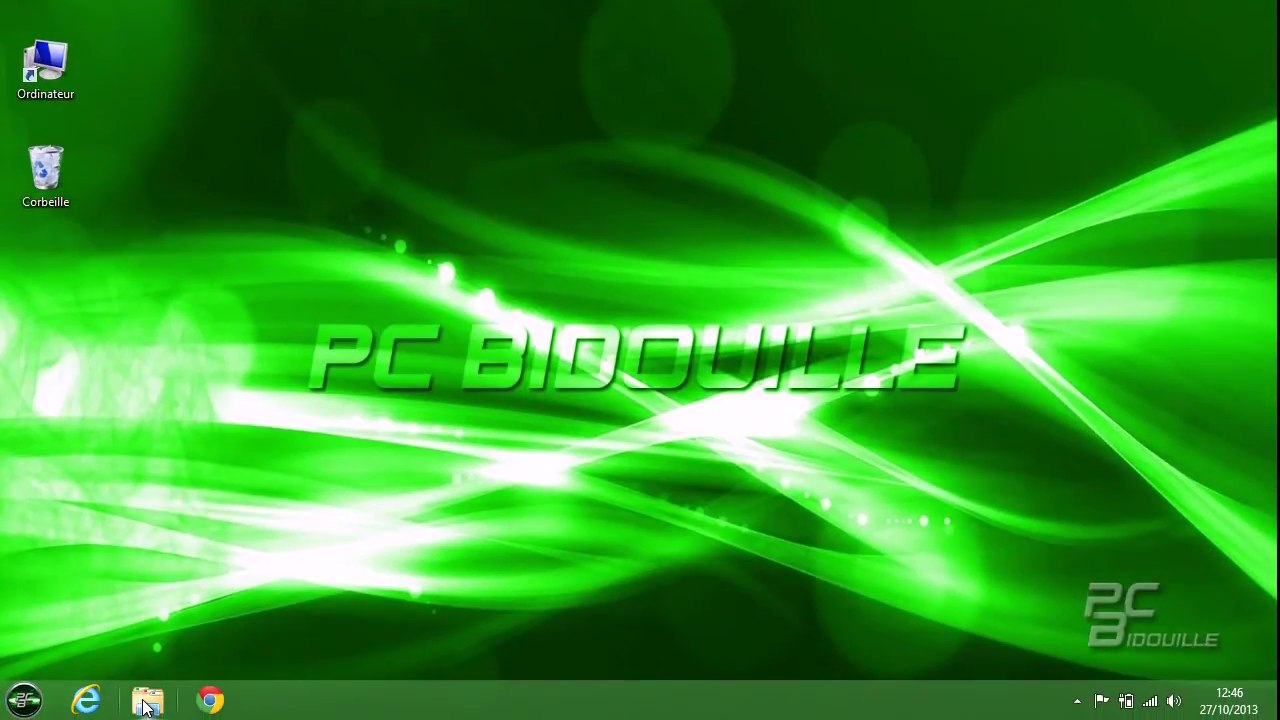
{"action": "left_click", "coordinate": [145, 703]}
{"action": "double_click", "coordinate": [720, 155]}
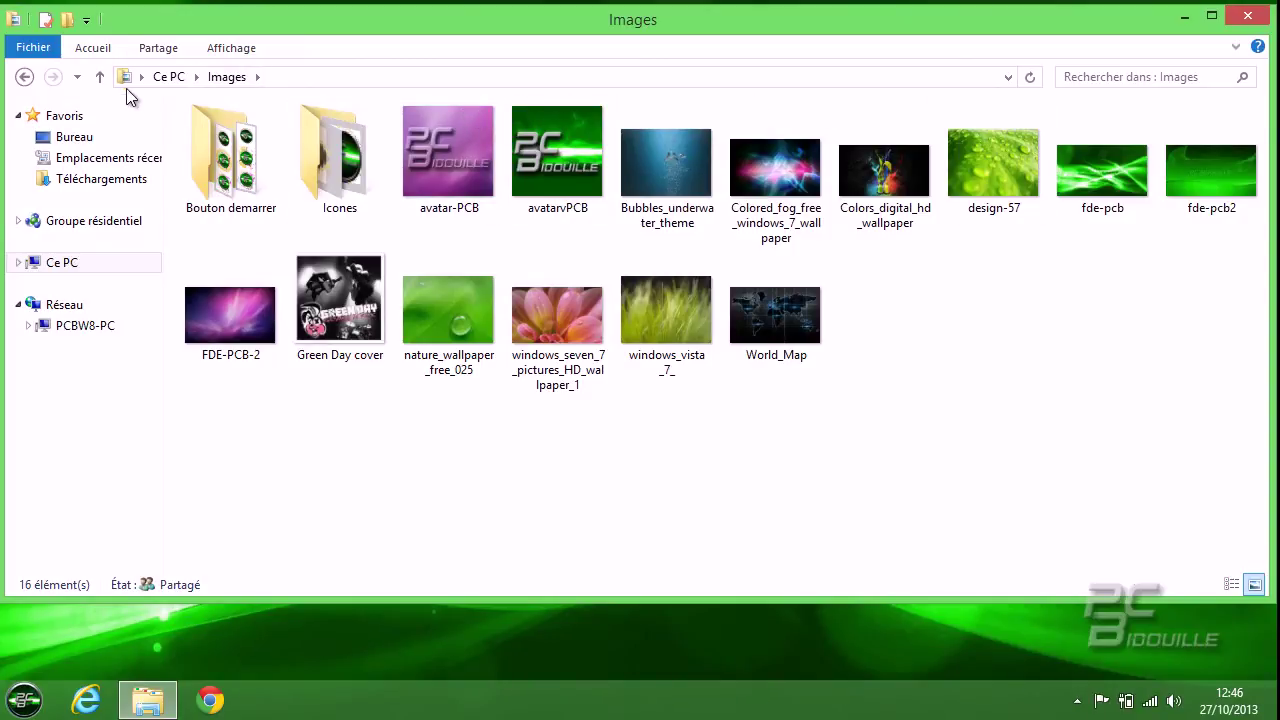
Create a new folder named "Diapo EV" inside the Images folder
{"action": "left_click", "coordinate": [68, 20]}
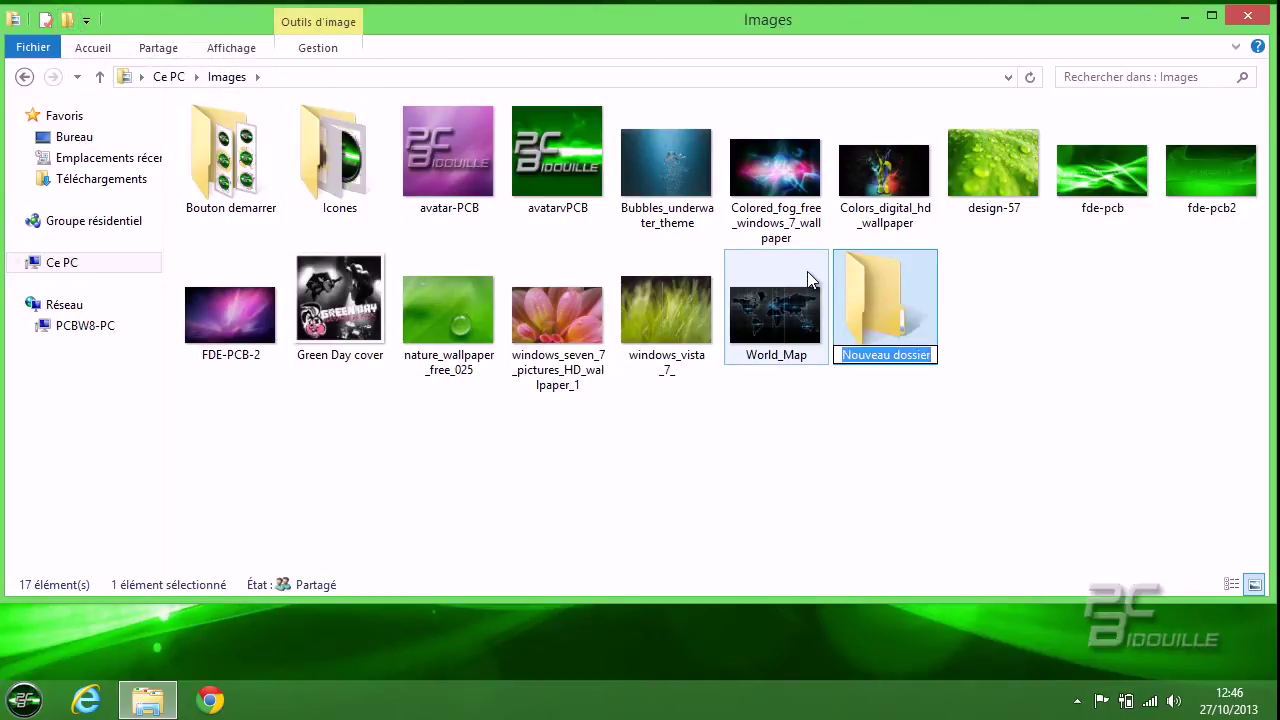
{"action": "type", "text": "D"}
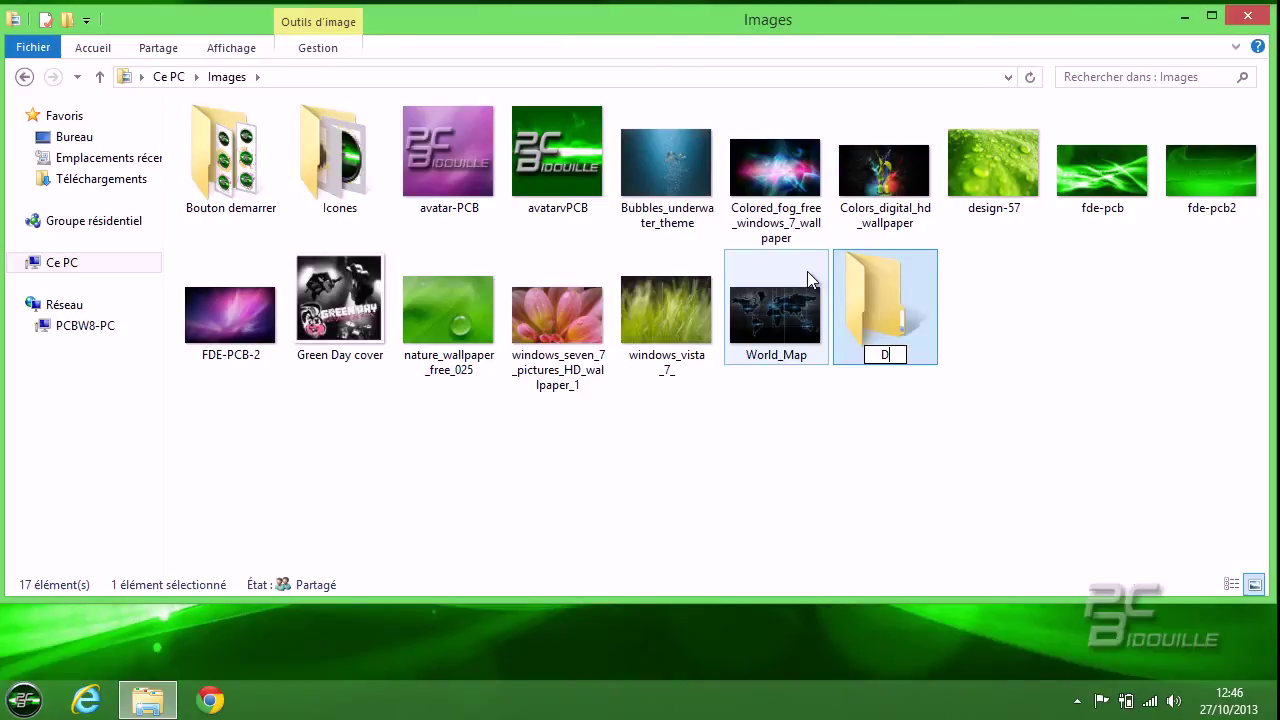
{"action": "type", "text": "iapo"}
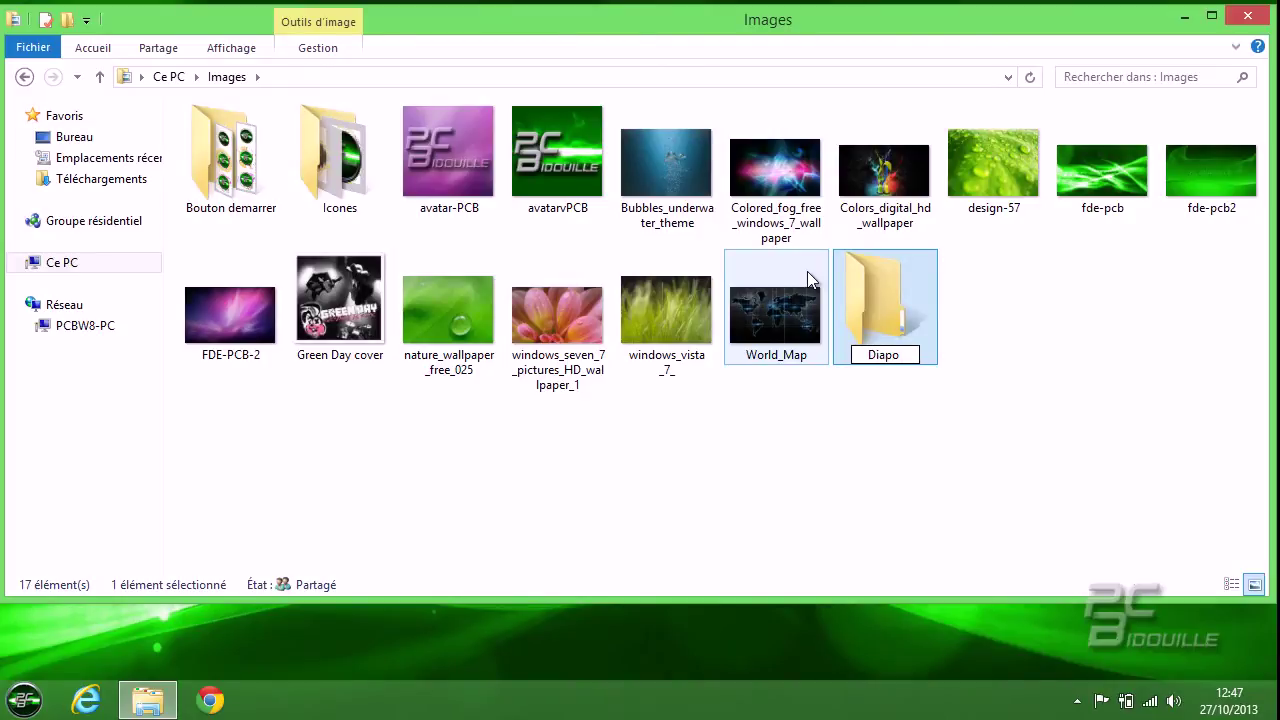
{"action": "type", "text": " EV"}
{"action": "left_click", "coordinate": [919, 410]}
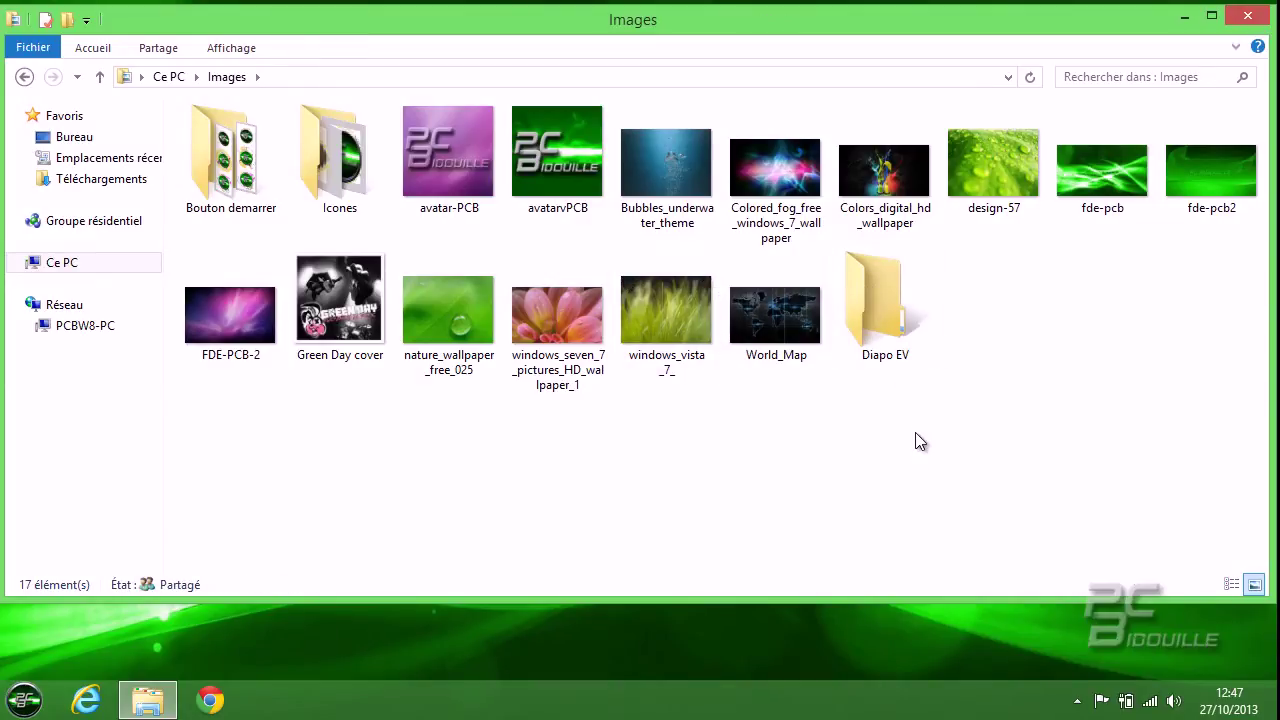
Copy the images Bubbles_underwater_theme, Colored_fog_free_windows_7_wallpaper, fde-pcb and Colors_digital_hd_wallpaper together
{"action": "left_click", "coordinate": [687, 200]}
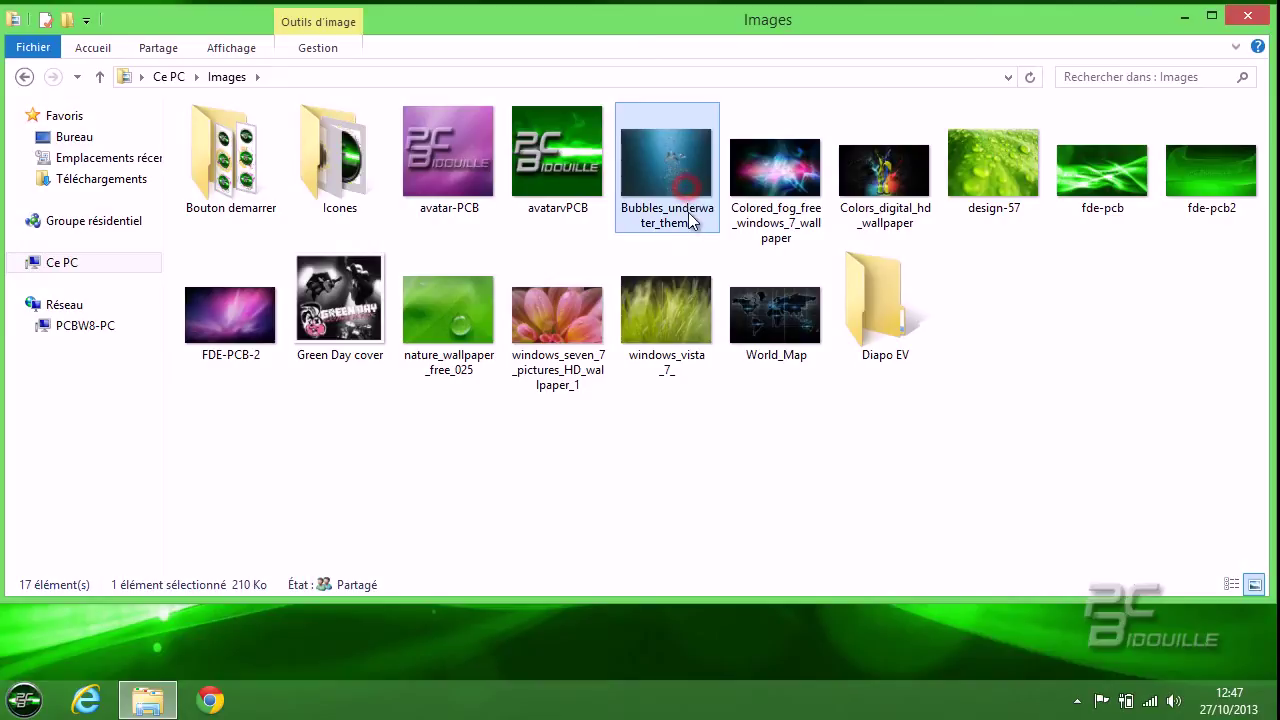
{"action": "left_click", "coordinate": [770, 190], "text": "ctrl"}
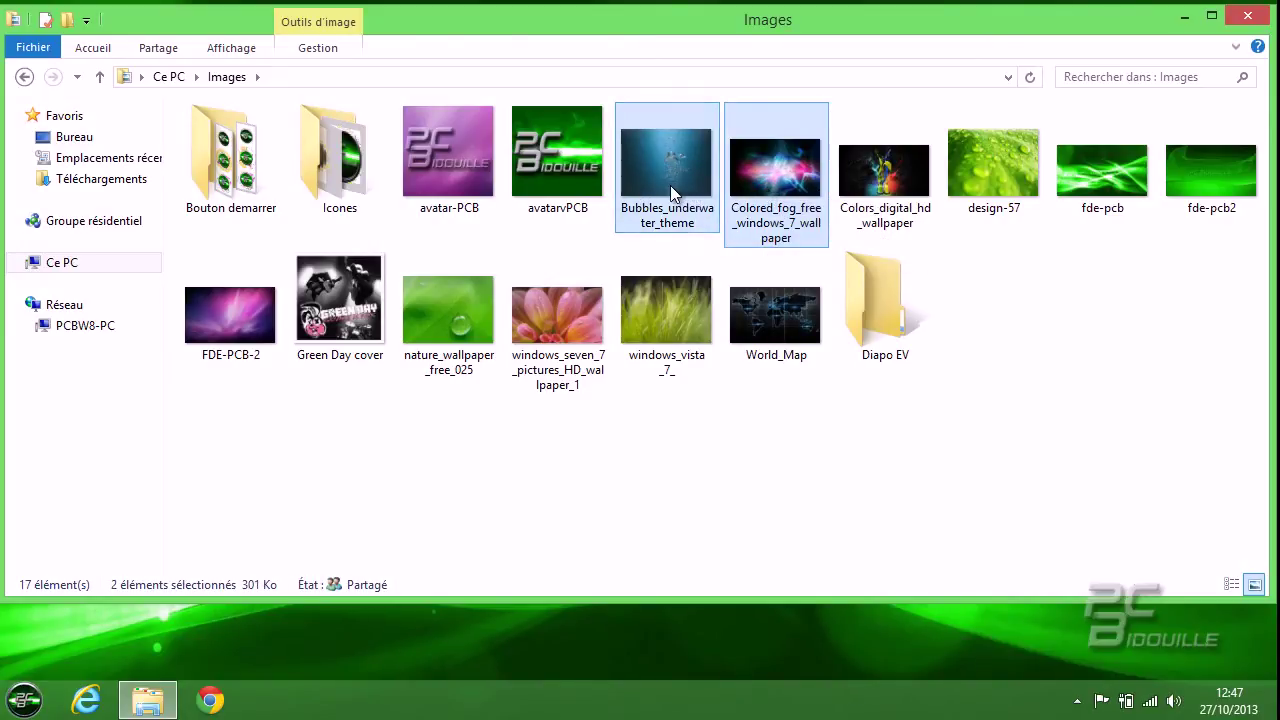
{"action": "left_click", "coordinate": [1122, 192], "text": "ctrl"}
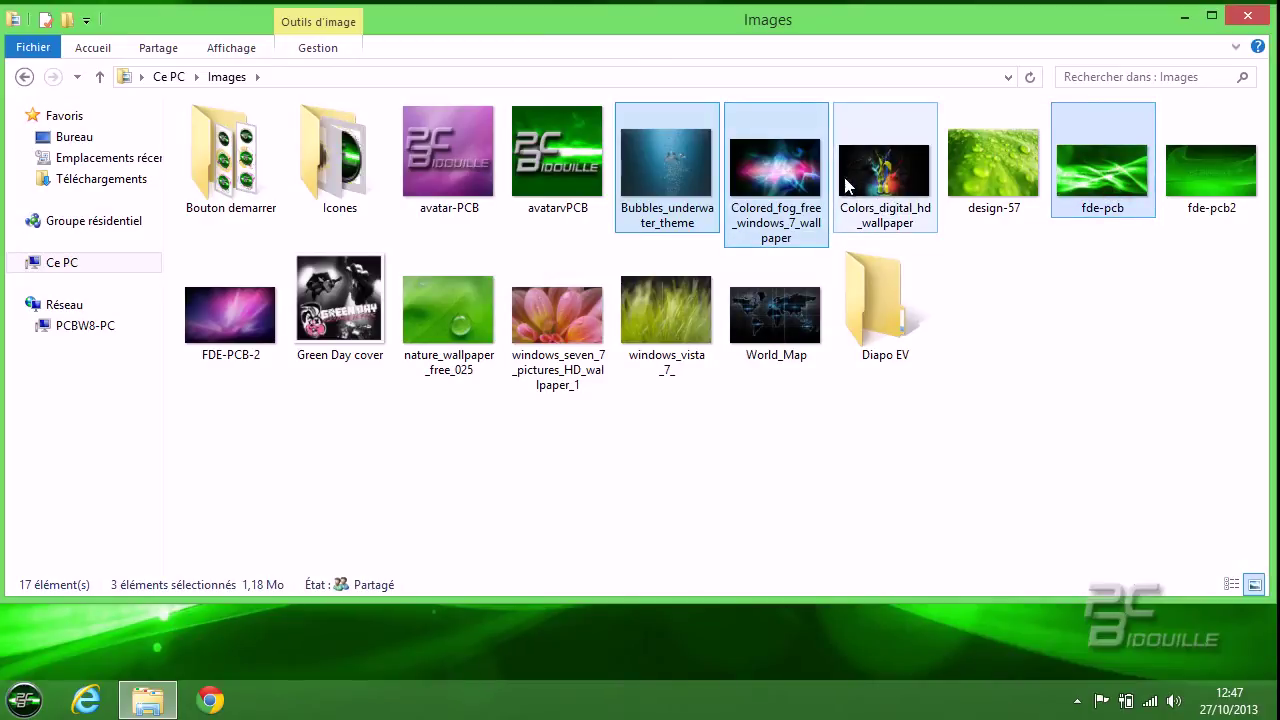
{"action": "left_click", "coordinate": [875, 215], "text": "ctrl"}
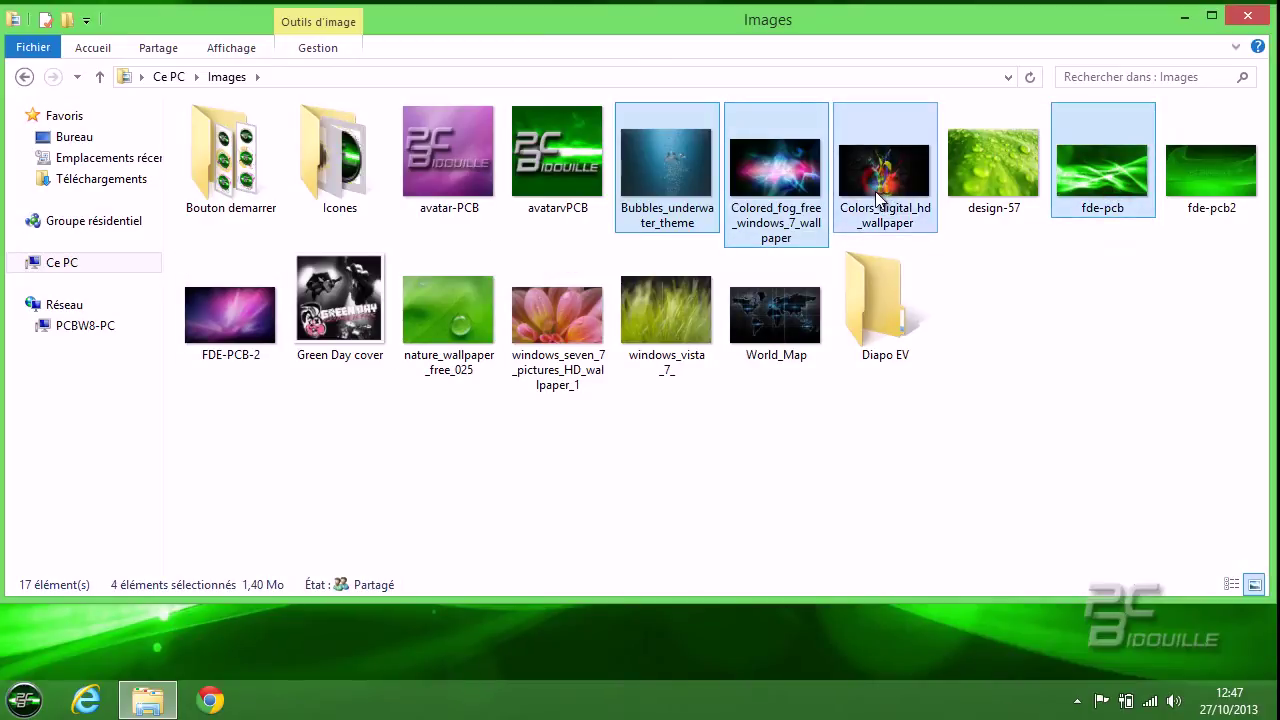
{"action": "right_click", "coordinate": [875, 186]}
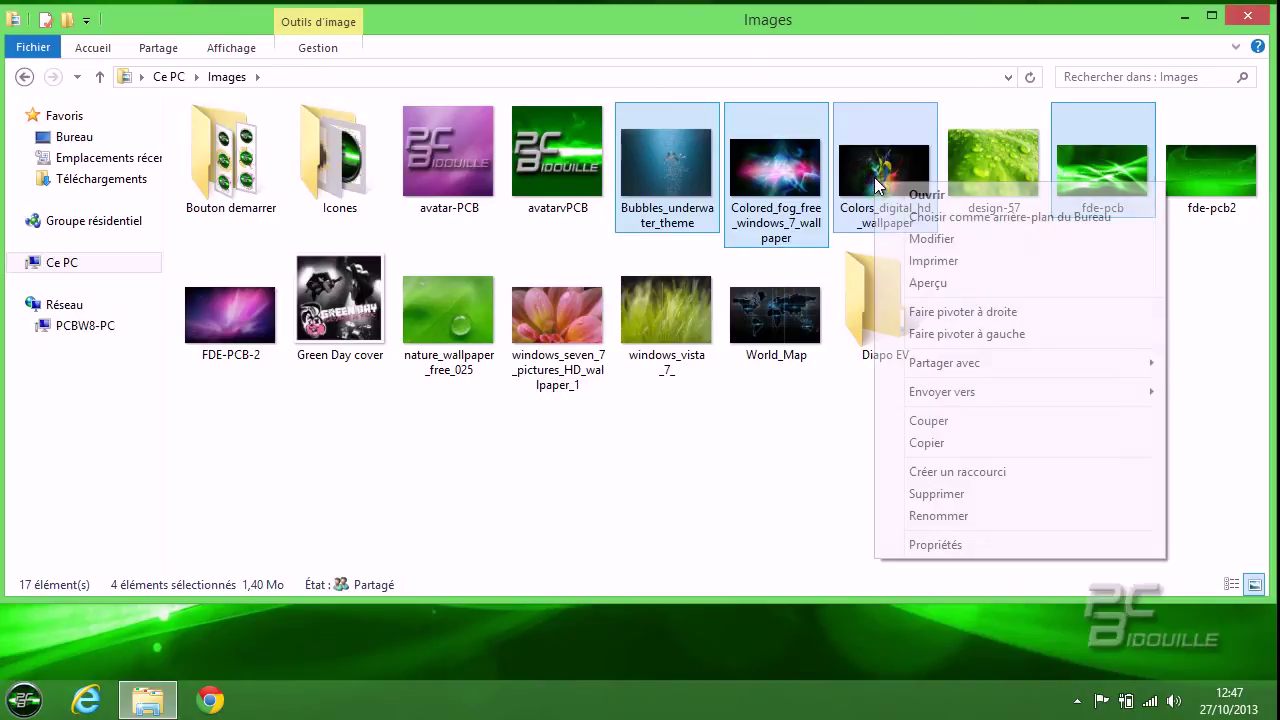
{"action": "left_click", "coordinate": [940, 443]}
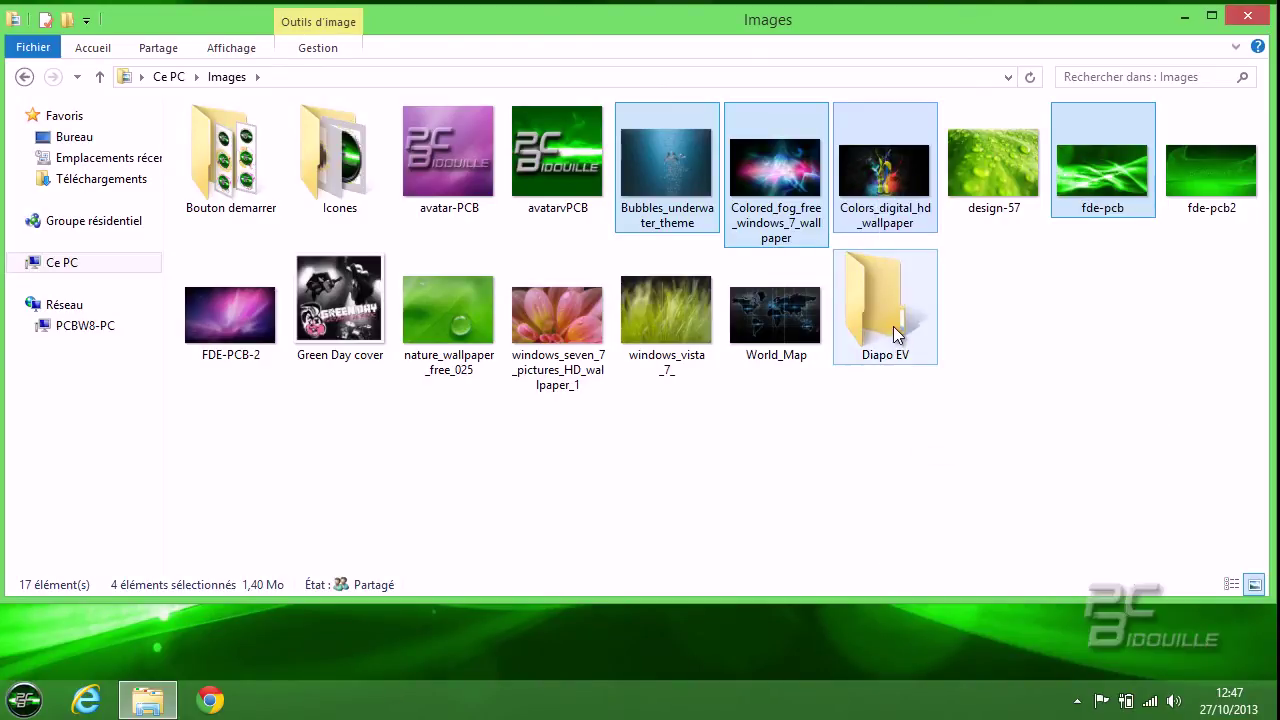
Paste the copied images into the Diapo EV folder and close the File Explorer window
{"action": "double_click", "coordinate": [893, 326]}
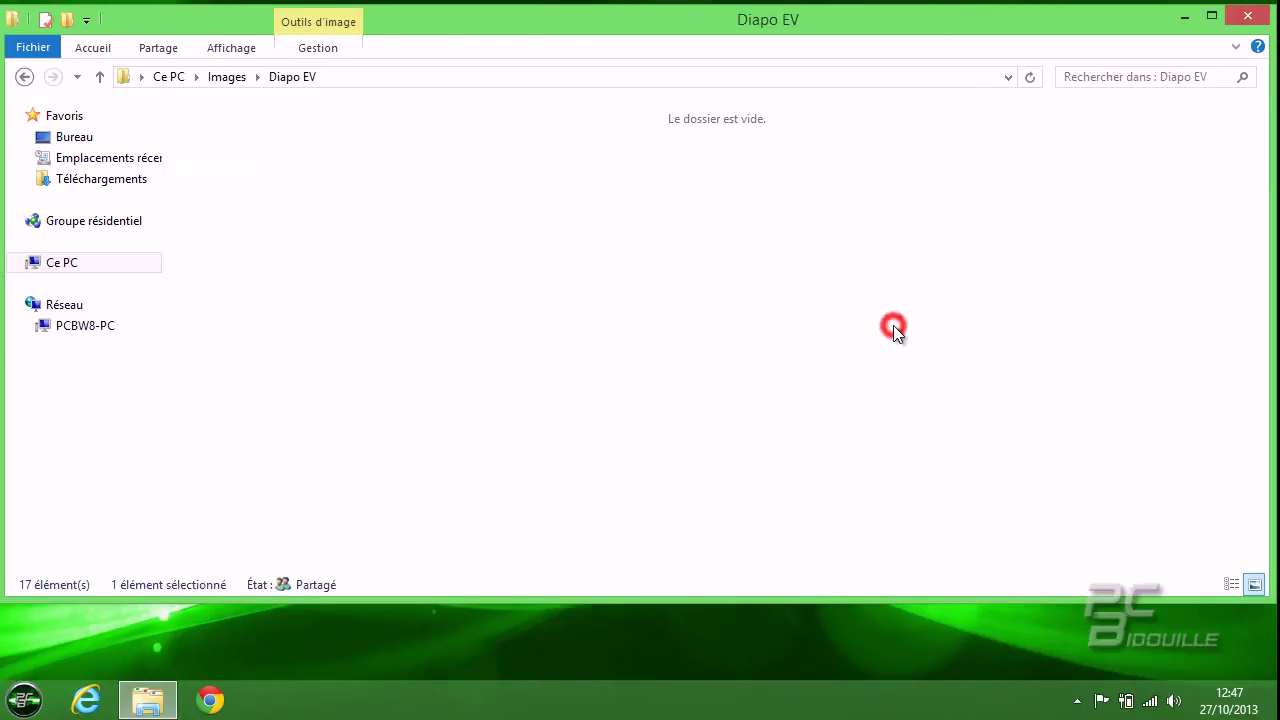
{"action": "right_click", "coordinate": [405, 244]}
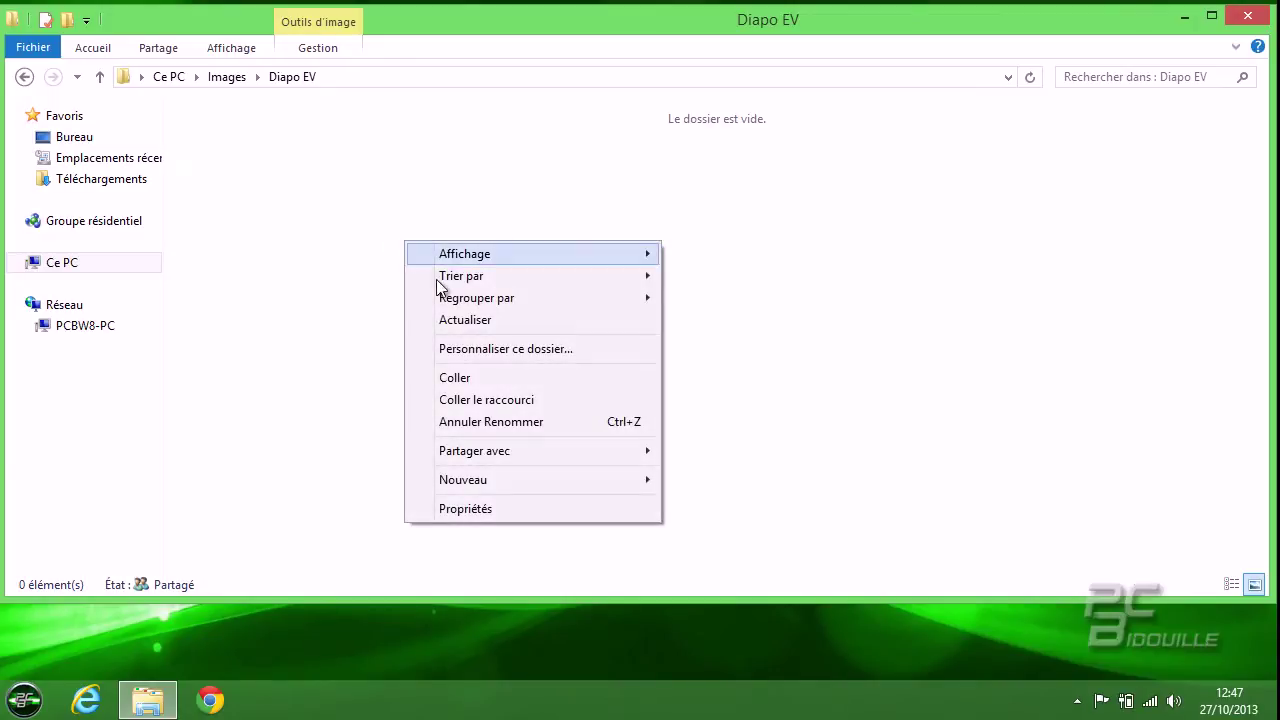
{"action": "left_click", "coordinate": [455, 378]}
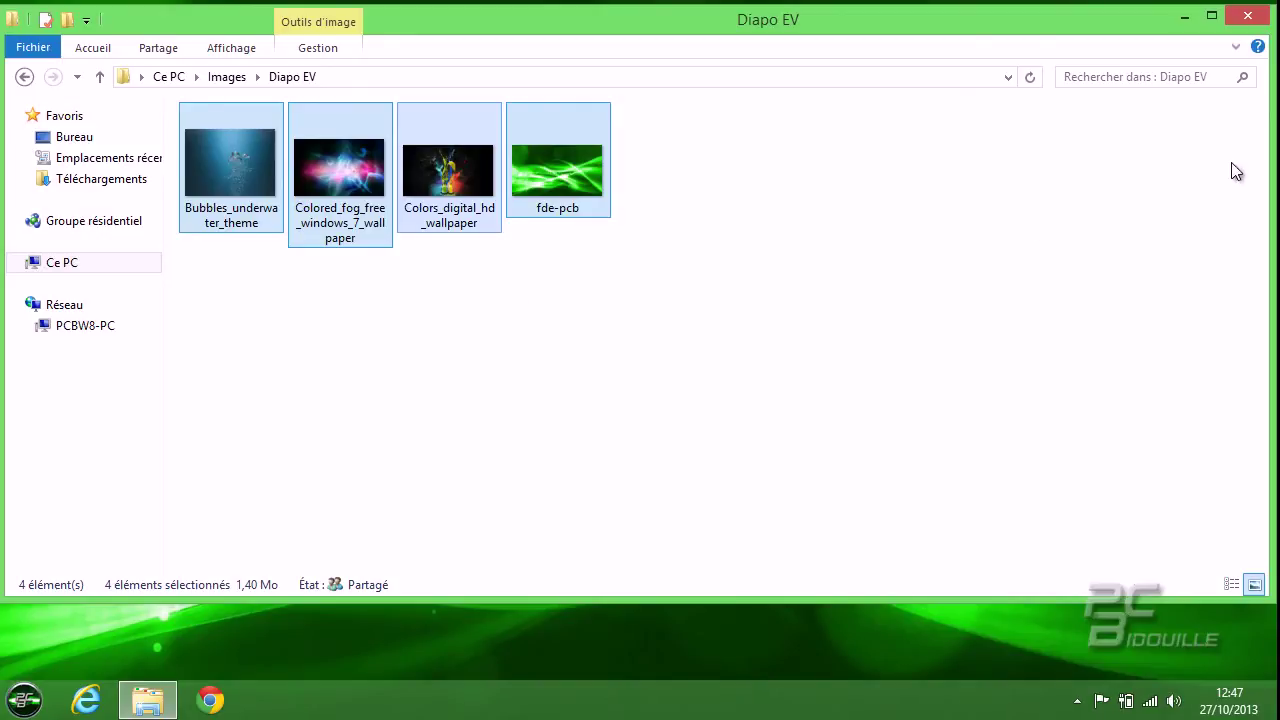
{"action": "left_click", "coordinate": [1246, 16]}
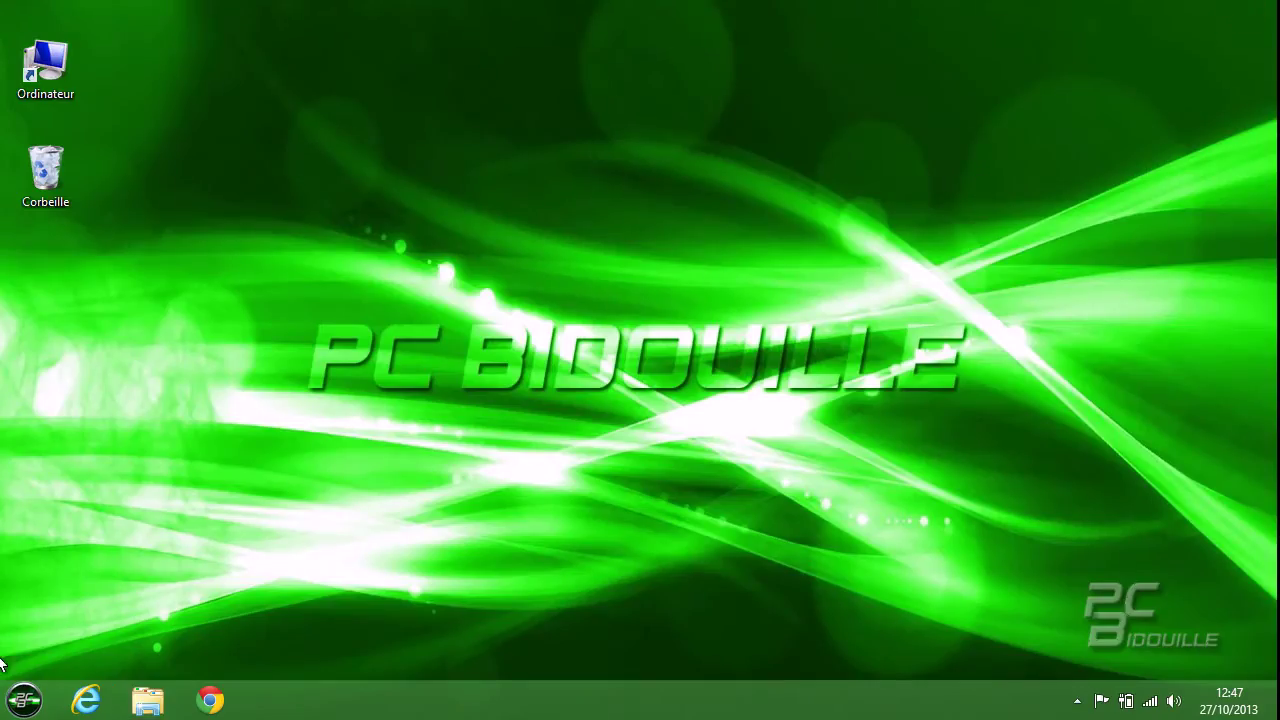
Return to the Start screen and open the lock screen settings in PC settings
{"action": "left_click", "coordinate": [15, 705]}
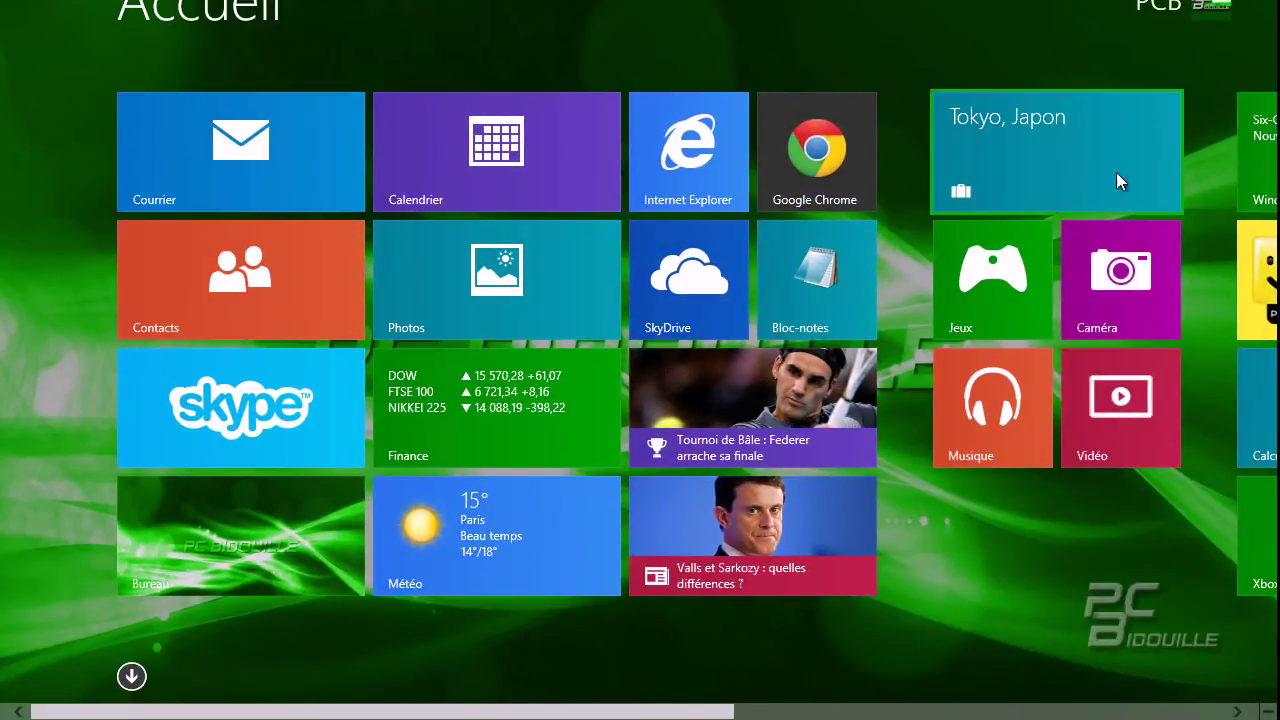
{"action": "mouse_move", "coordinate": [1279, 0]}
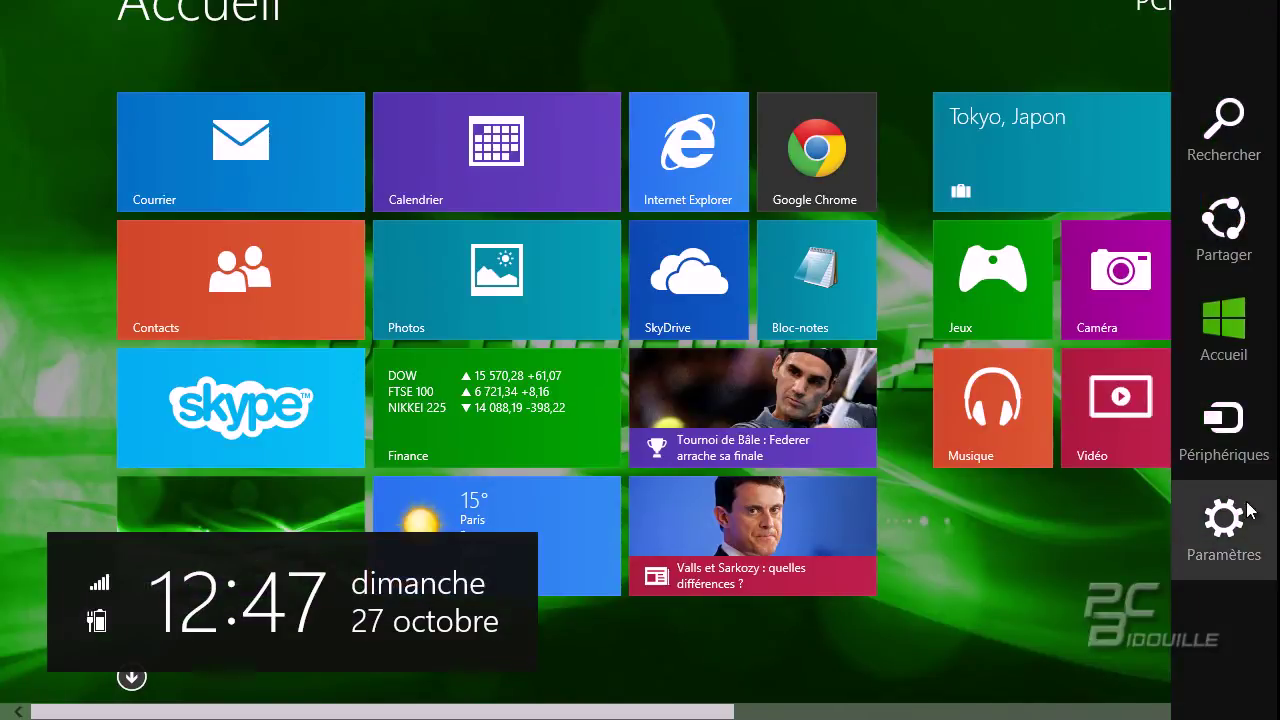
{"action": "left_click", "coordinate": [1245, 520]}
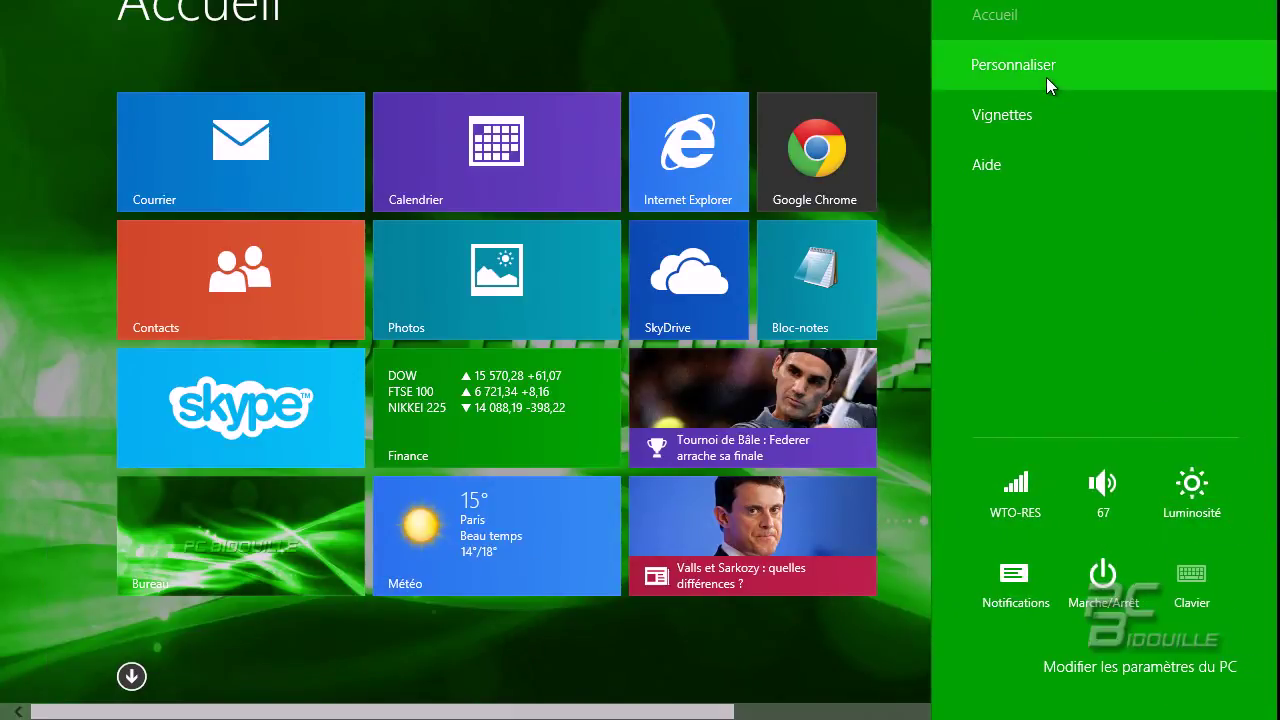
{"action": "left_click", "coordinate": [1118, 663]}
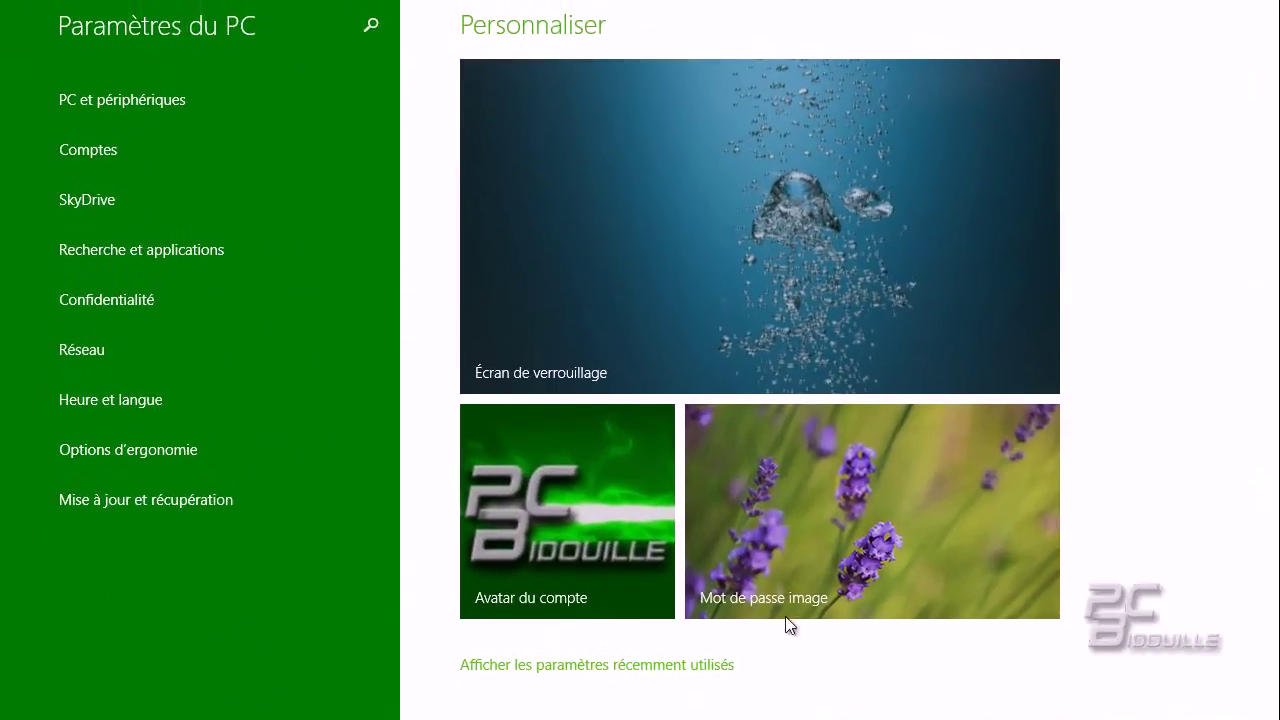
{"action": "left_click", "coordinate": [616, 336]}
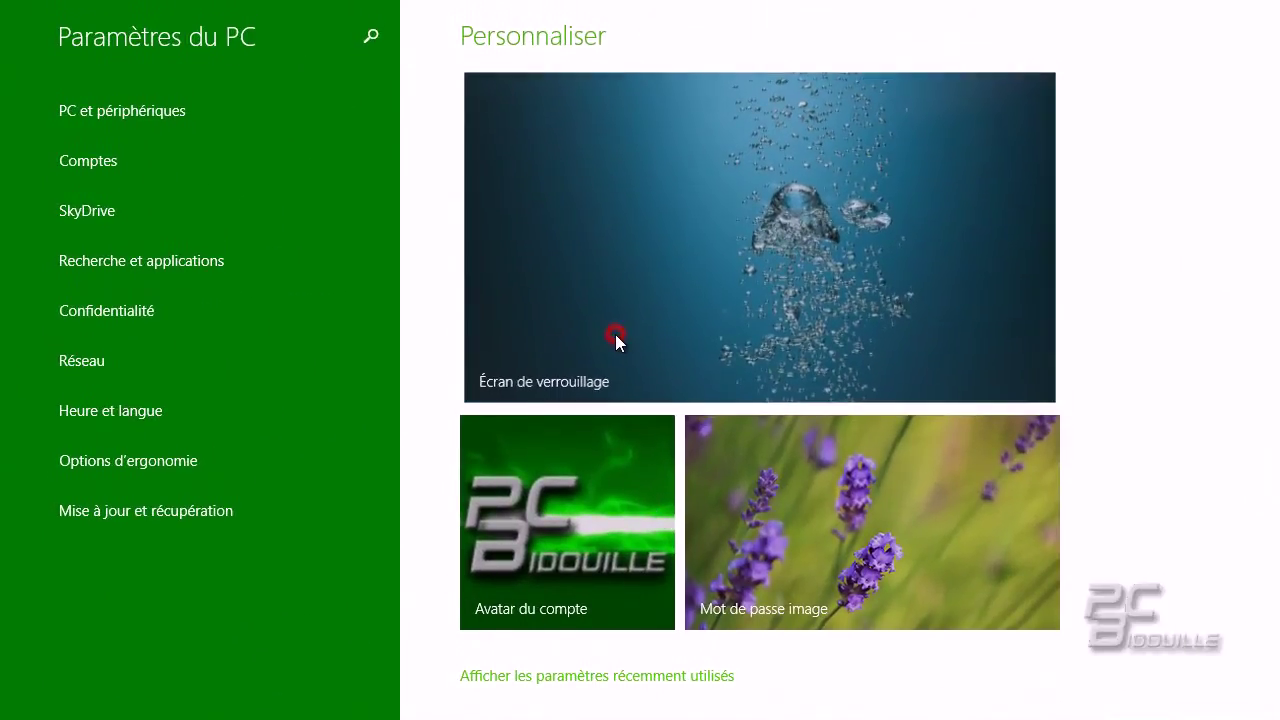
Turn on the lock screen slideshow and remove both Images folders from its picture sources
{"action": "scroll", "coordinate": [897, 667], "scroll_direction": "down", "scroll_amount": 5}
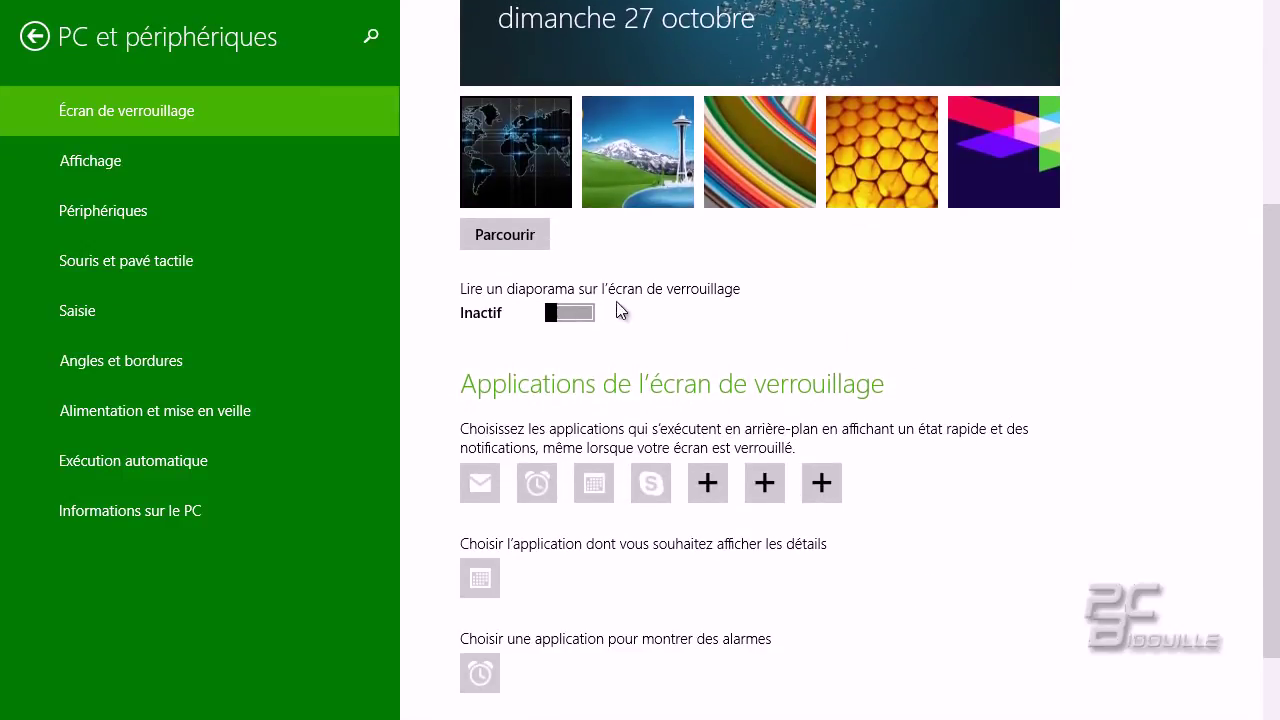
{"action": "left_click", "coordinate": [562, 314]}
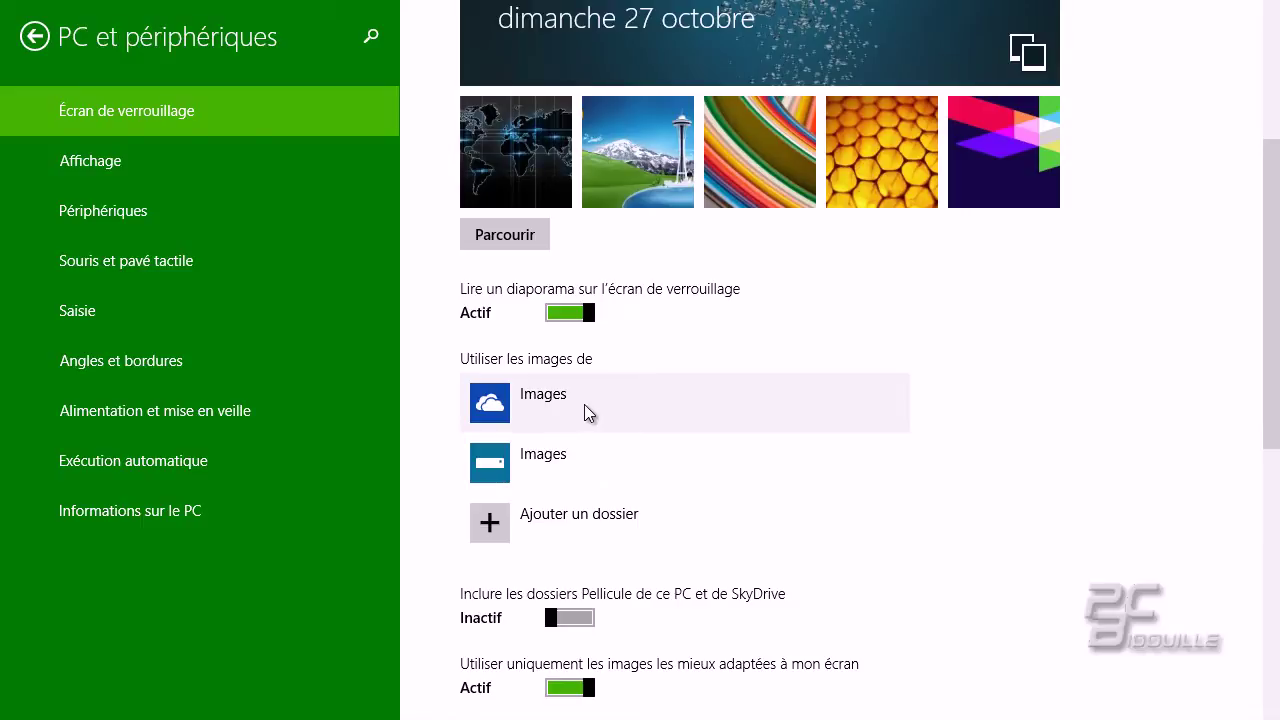
{"action": "left_click", "coordinate": [611, 404]}
{"action": "left_click", "coordinate": [871, 472]}
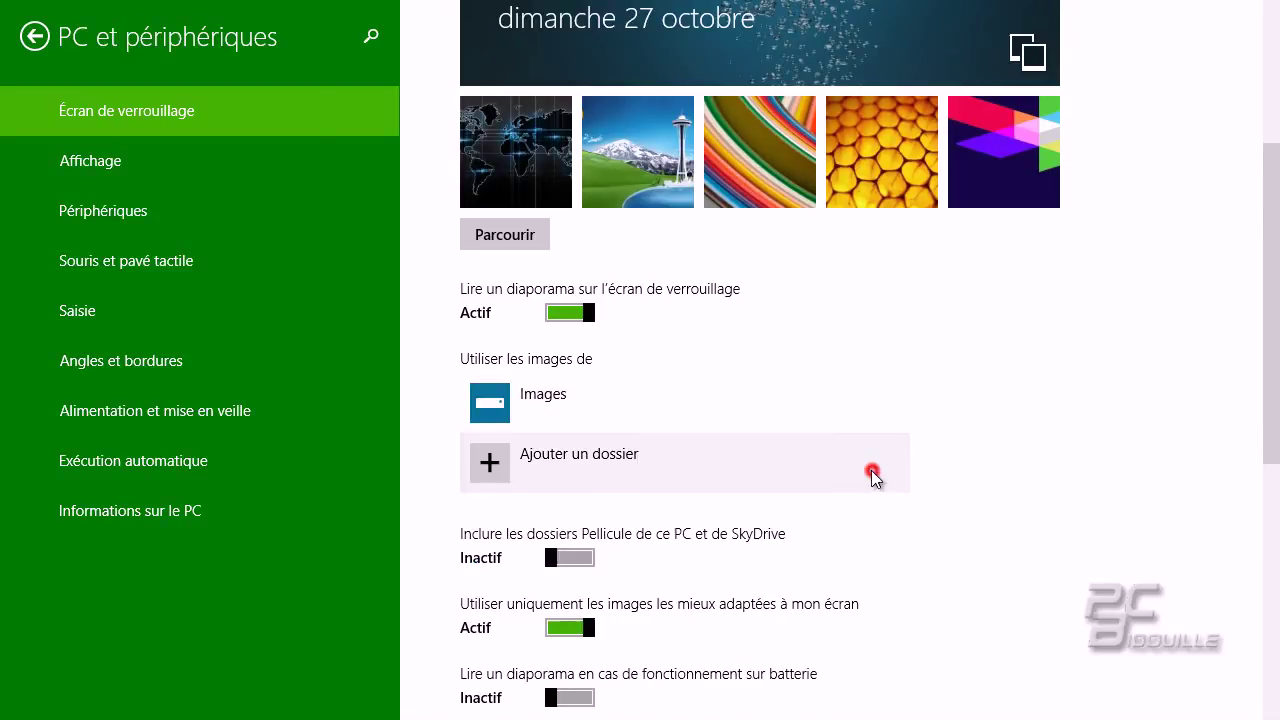
{"action": "left_click", "coordinate": [631, 419]}
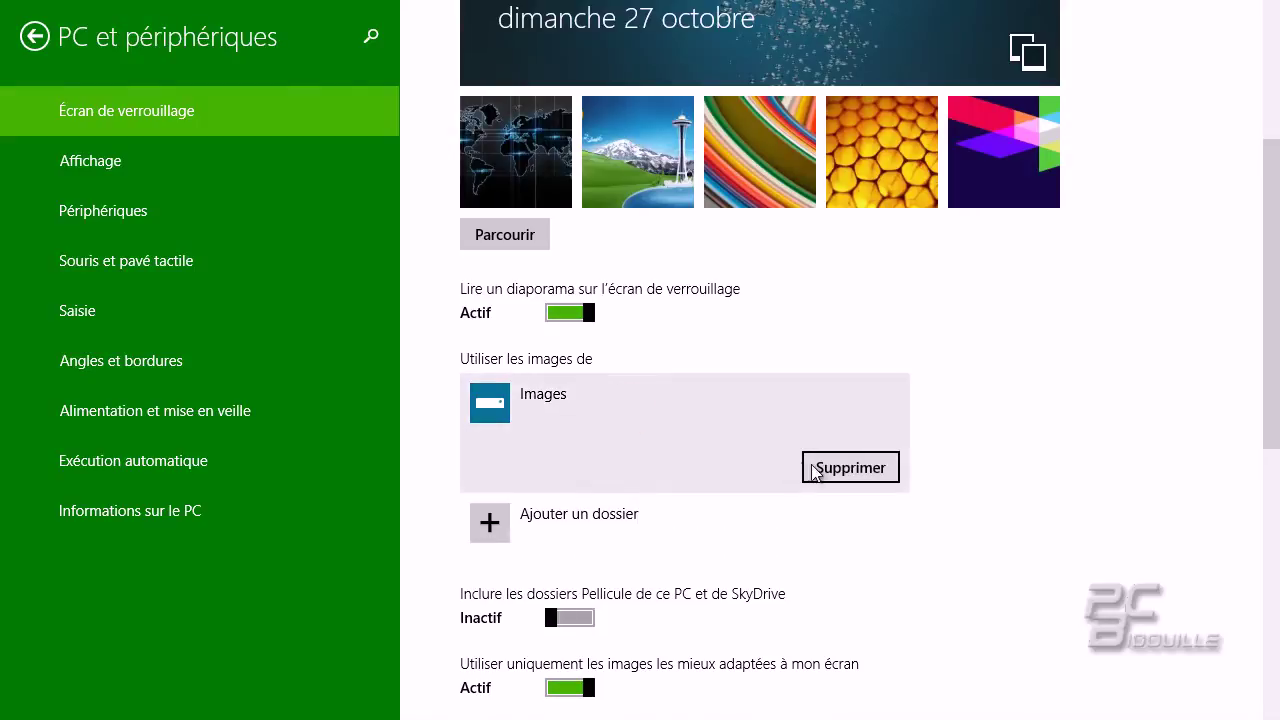
{"action": "left_click", "coordinate": [813, 469]}
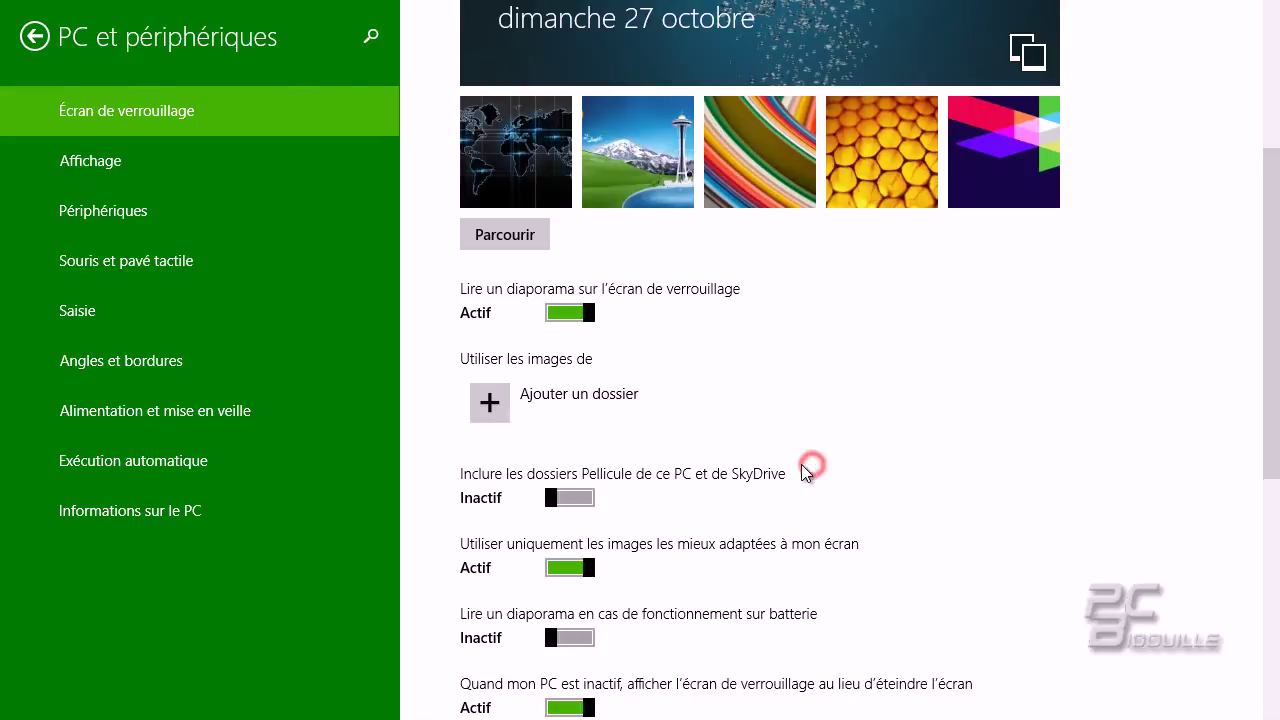
Add the Diapo EV folder from Images as the picture source of the lock screen slideshow
{"action": "left_click", "coordinate": [574, 410]}
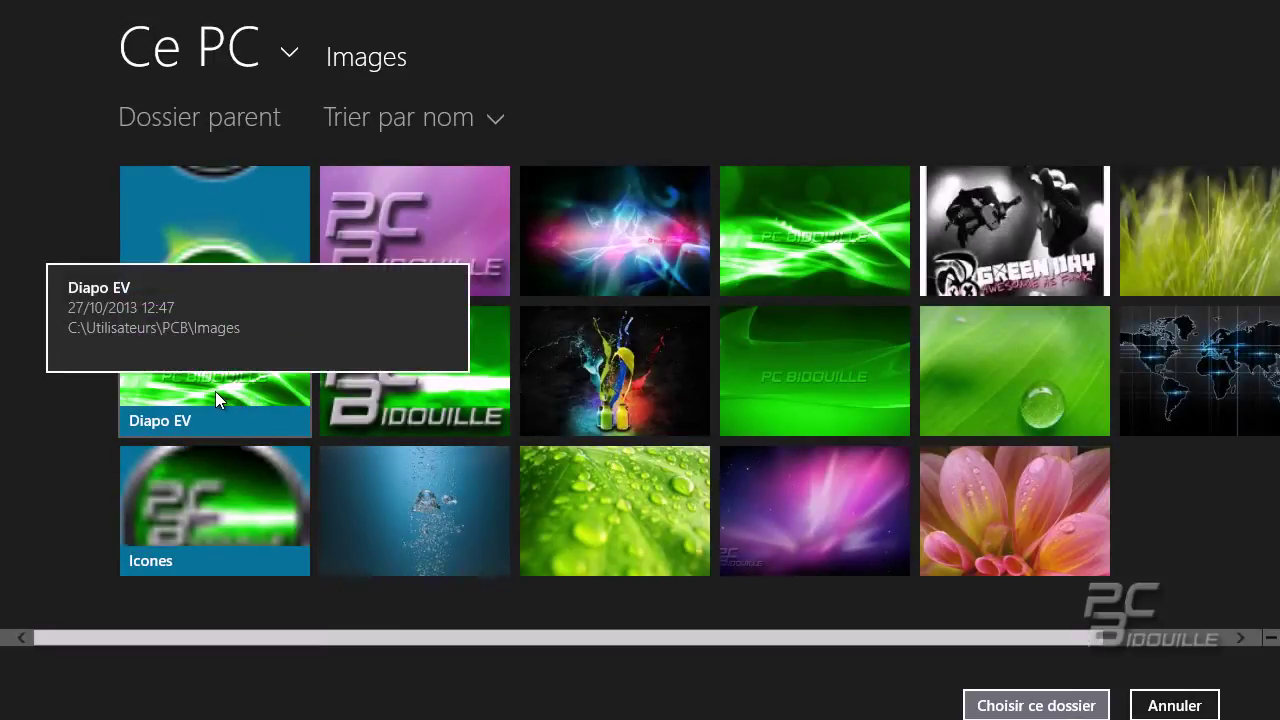
{"action": "left_click", "coordinate": [215, 391]}
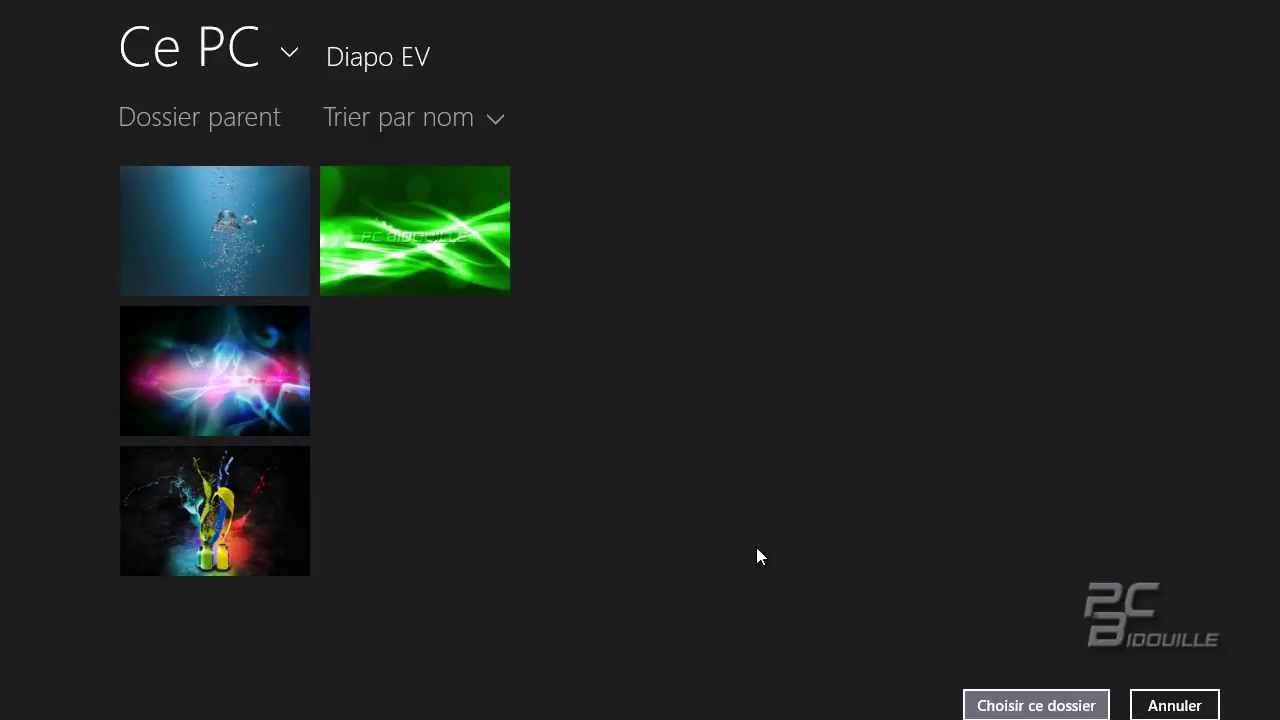
{"action": "left_click", "coordinate": [1006, 706]}
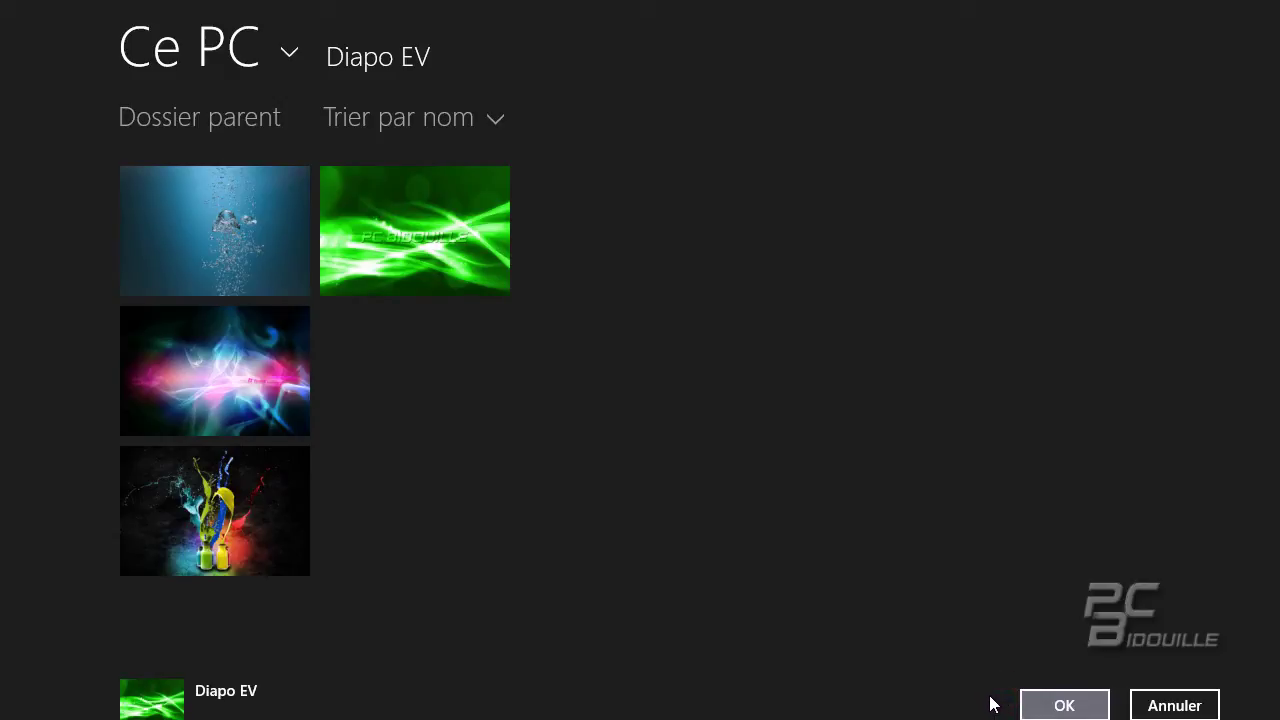
{"action": "left_click", "coordinate": [1034, 705]}
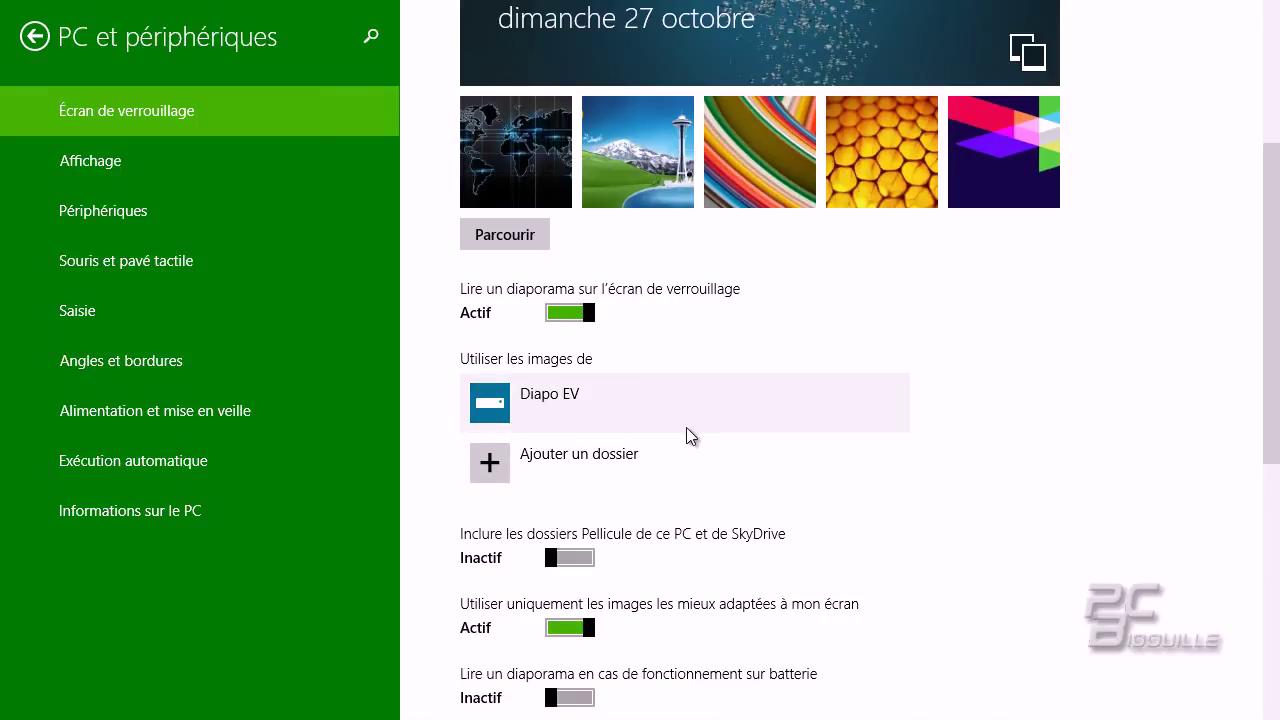
{"action": "scroll", "coordinate": [692, 434], "scroll_direction": "down", "scroll_amount": 3}
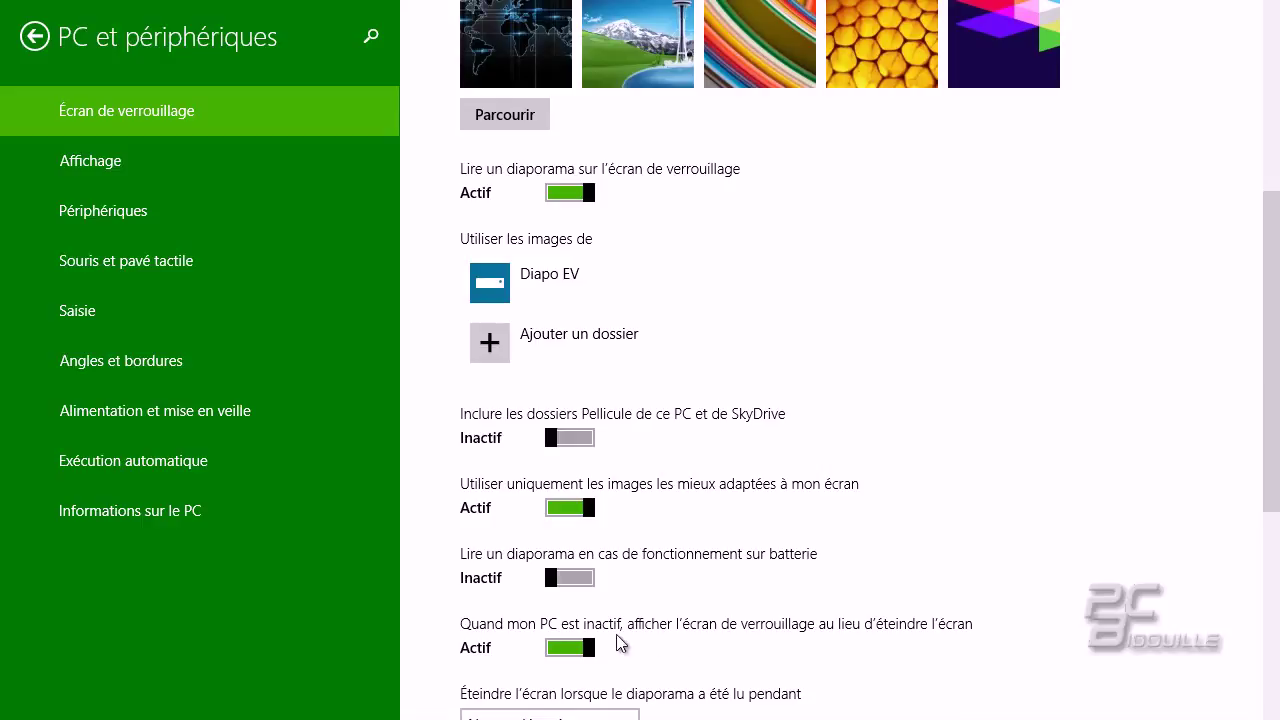
Examine the slideshow options, the screen-off delay choices, and the lock screen app and camera settings, then return to the lock screen preview
{"action": "scroll", "coordinate": [787, 621], "scroll_direction": "down", "scroll_amount": 3}
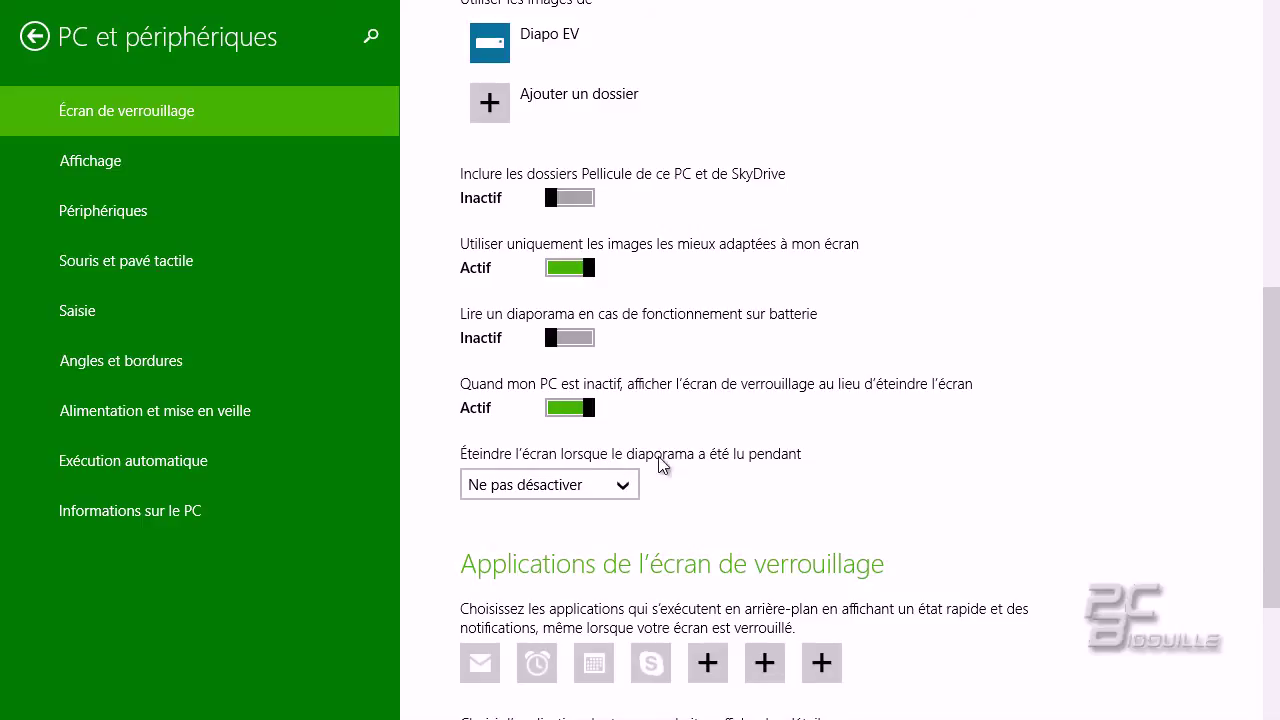
{"action": "left_click", "coordinate": [620, 485]}
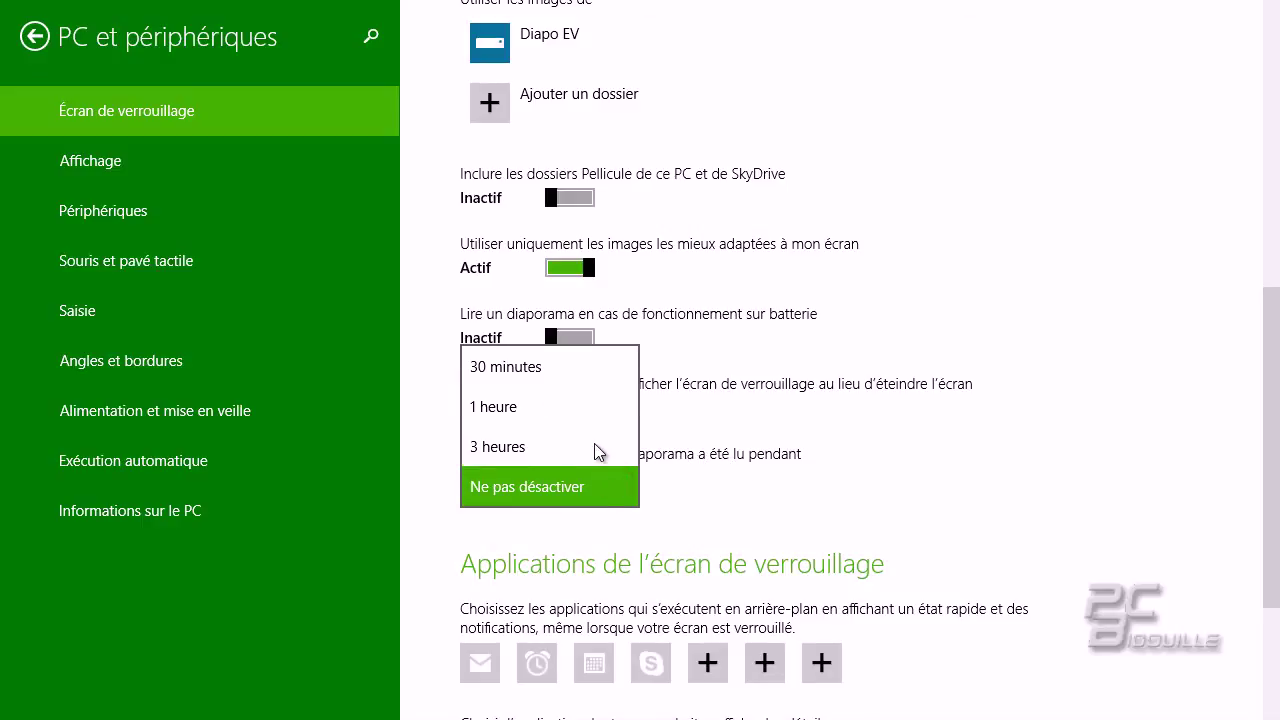
{"action": "left_click", "coordinate": [705, 485]}
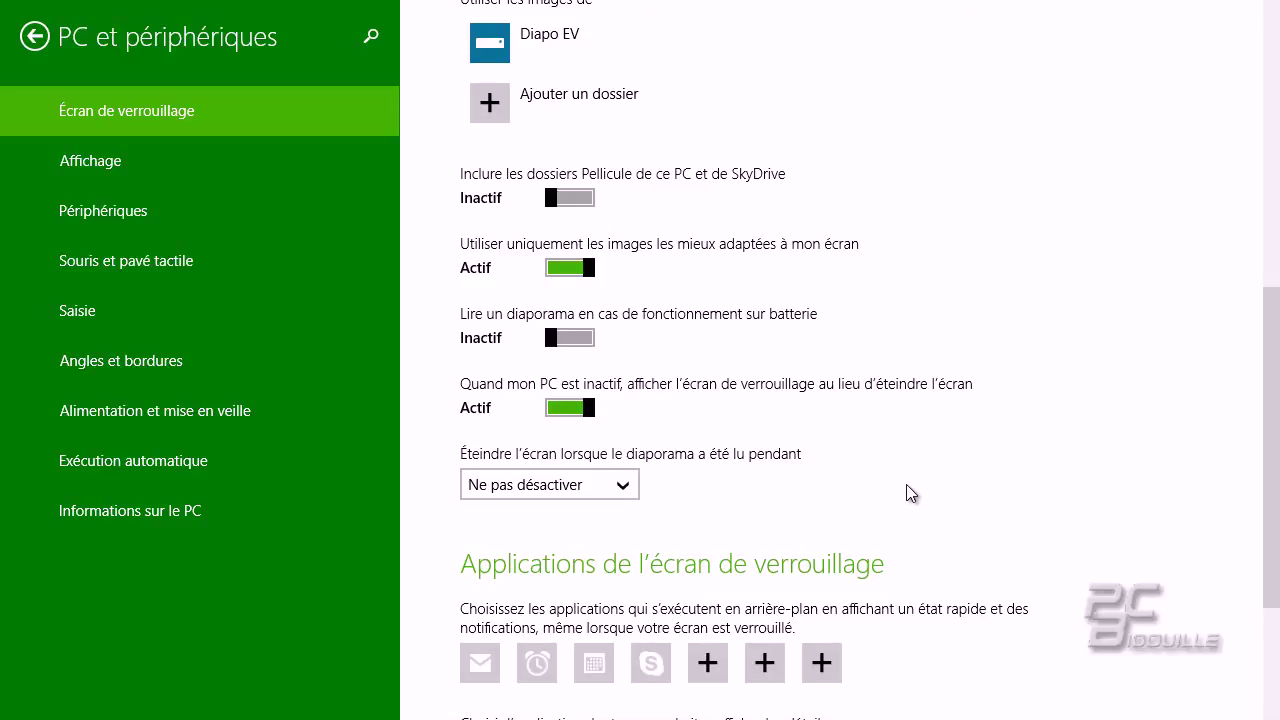
{"action": "scroll", "coordinate": [906, 484], "scroll_direction": "down", "scroll_amount": 2}
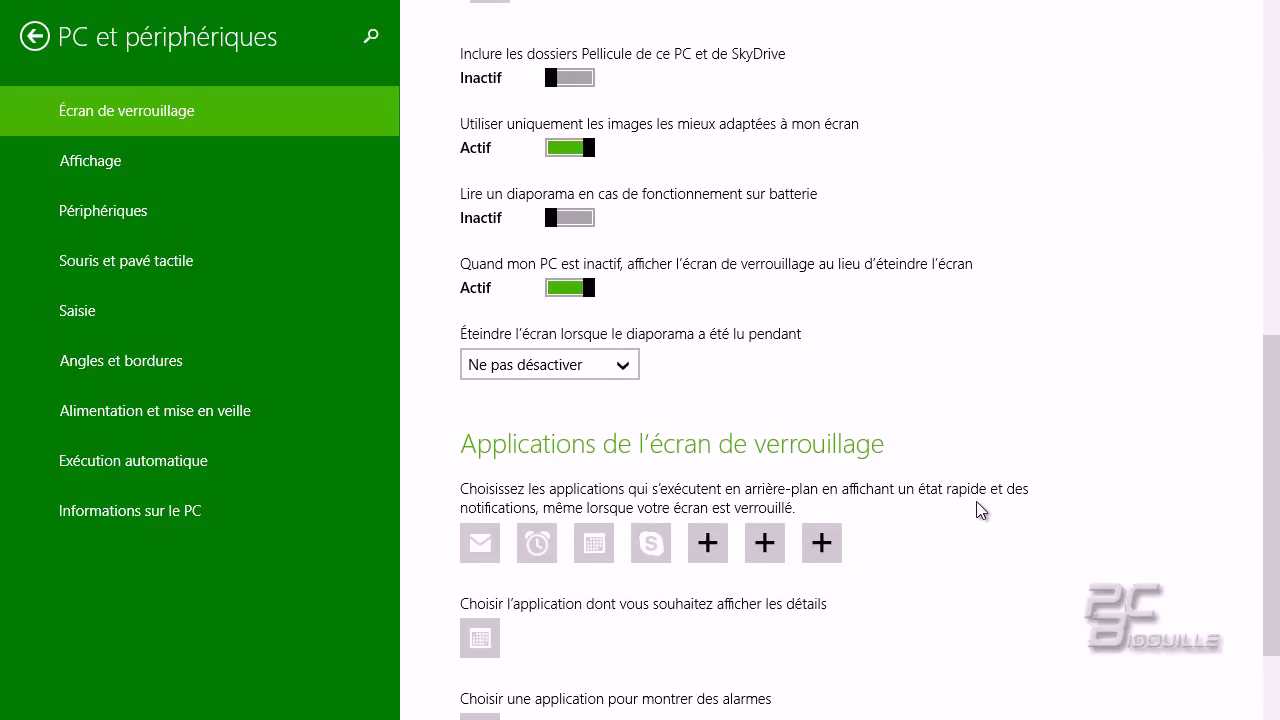
{"action": "scroll", "coordinate": [977, 508], "scroll_direction": "down", "scroll_amount": 2}
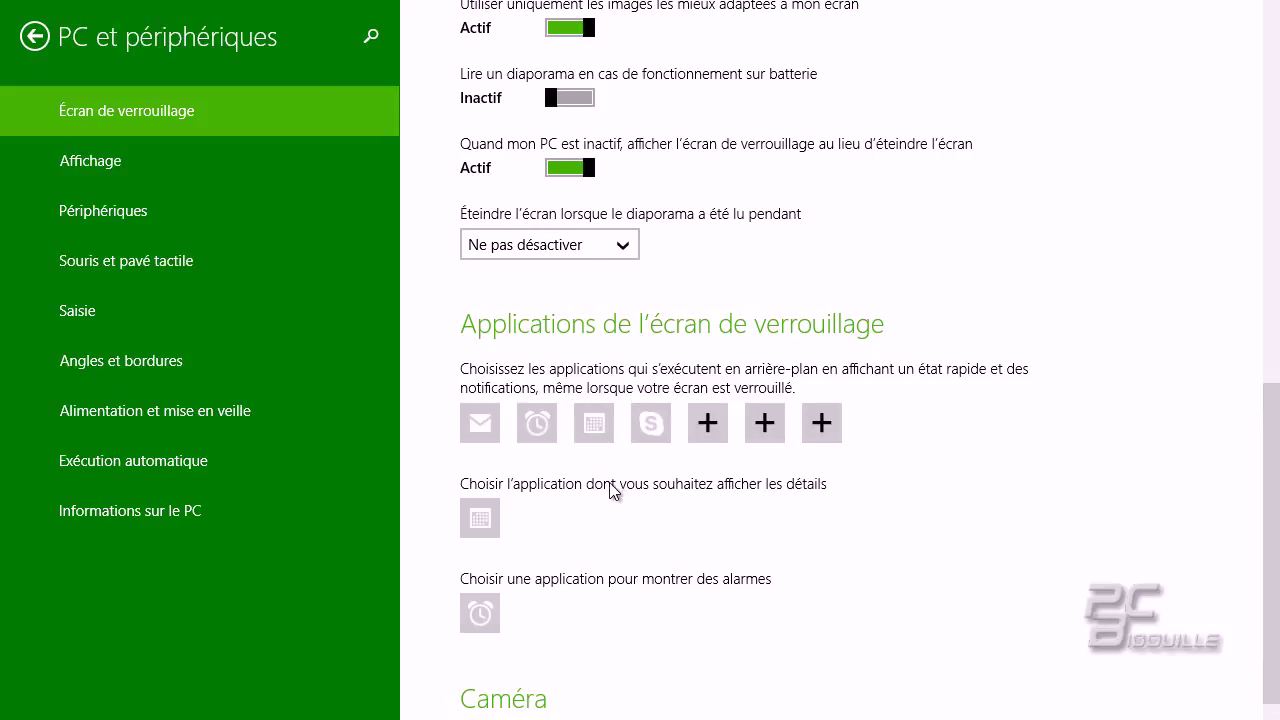
{"action": "scroll", "coordinate": [611, 490], "scroll_direction": "down", "scroll_amount": 1}
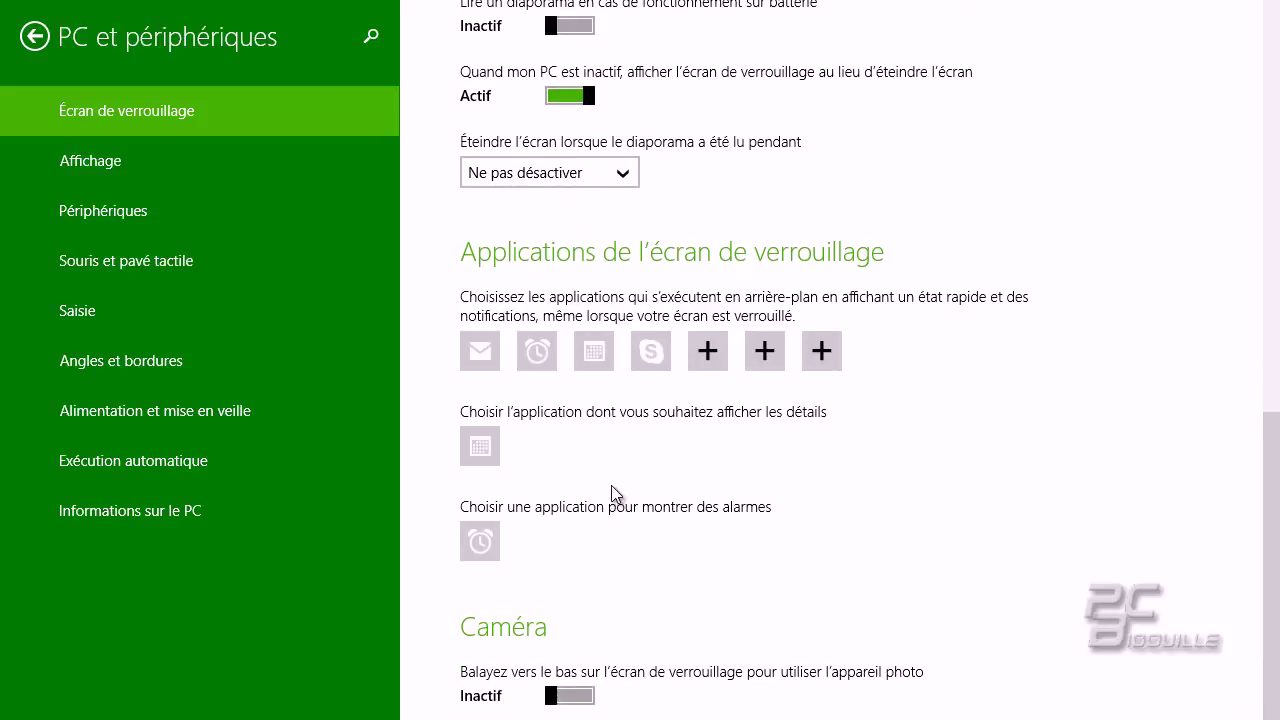
{"action": "scroll", "coordinate": [611, 480], "scroll_direction": "up", "scroll_amount": 6}
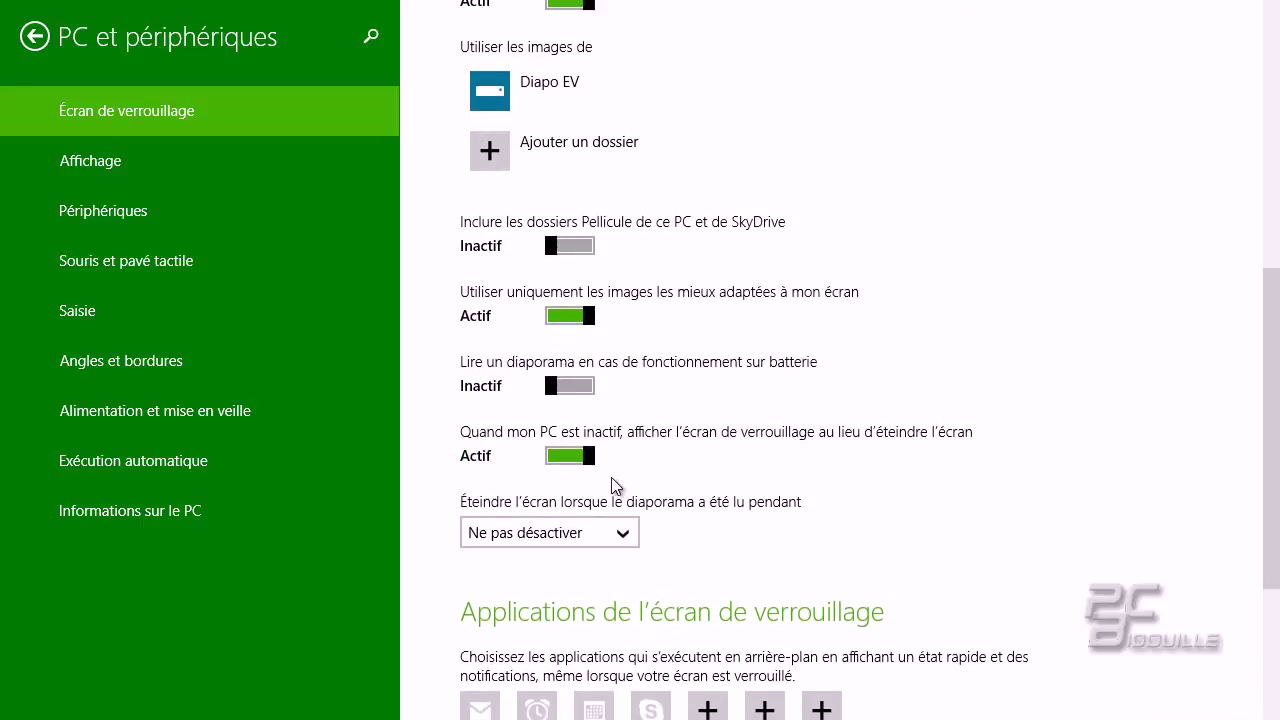
{"action": "scroll", "coordinate": [611, 478], "scroll_direction": "up", "scroll_amount": 7}
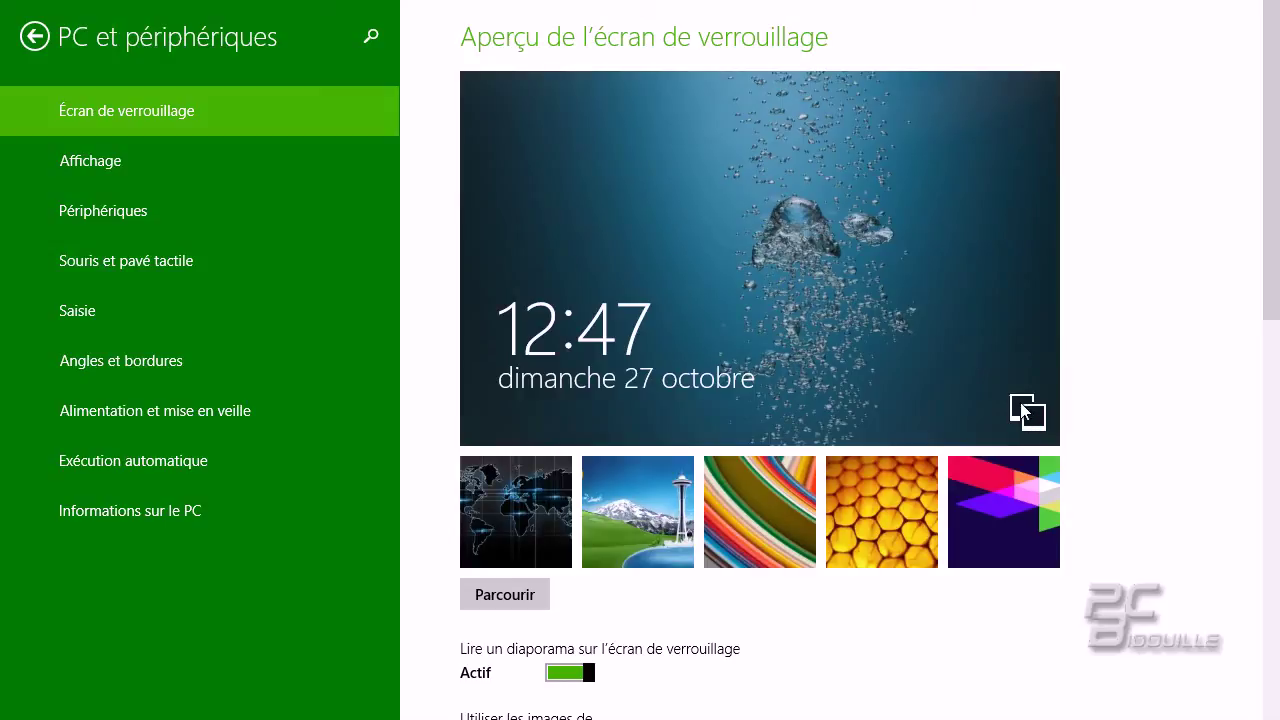
Turn the lock screen slideshow off and back on, and check the slideshow indicator on the preview
{"action": "scroll", "coordinate": [985, 500], "scroll_direction": "down", "scroll_amount": 2}
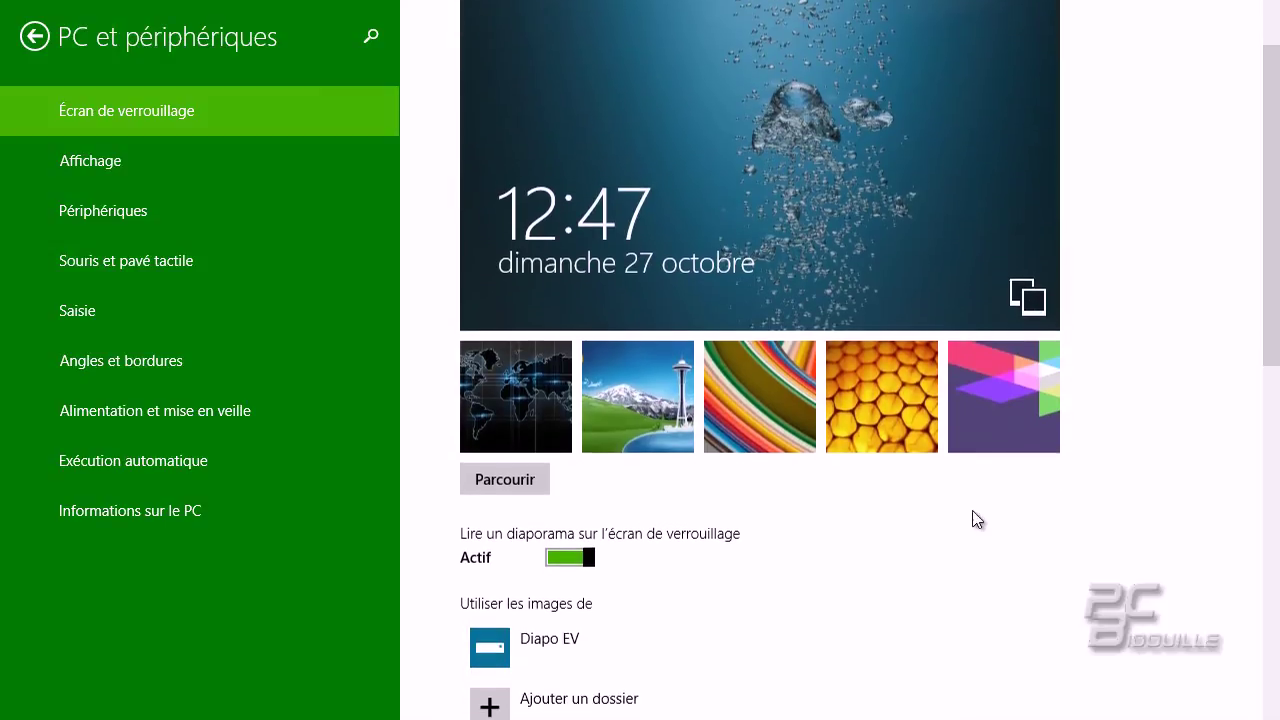
{"action": "left_click", "coordinate": [567, 551]}
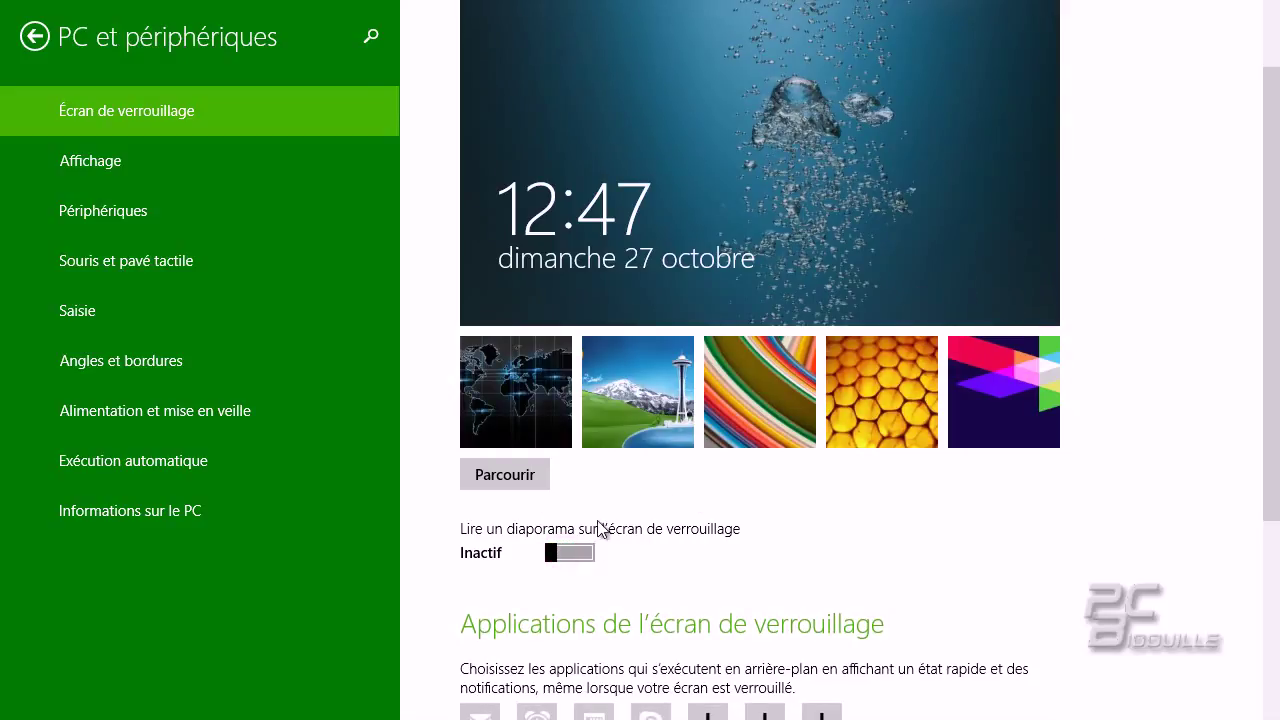
{"action": "left_click", "coordinate": [583, 560]}
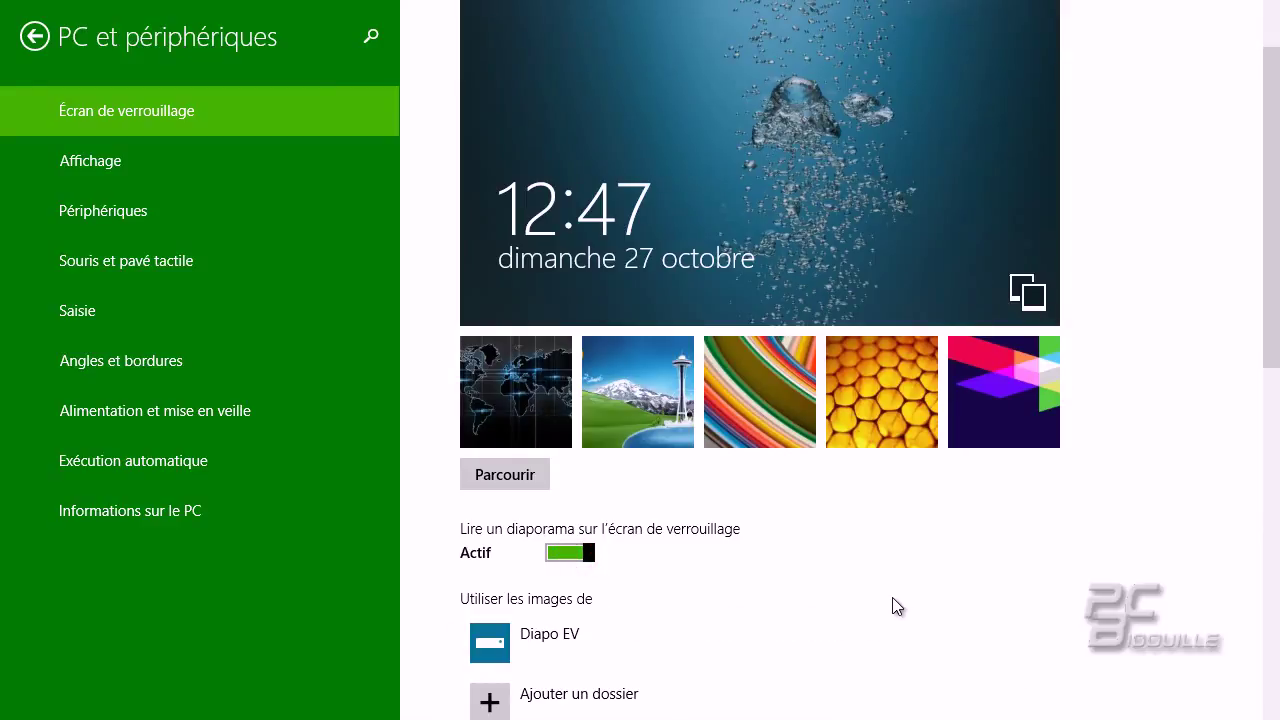
{"action": "scroll", "coordinate": [890, 606], "scroll_direction": "up", "scroll_amount": 1}
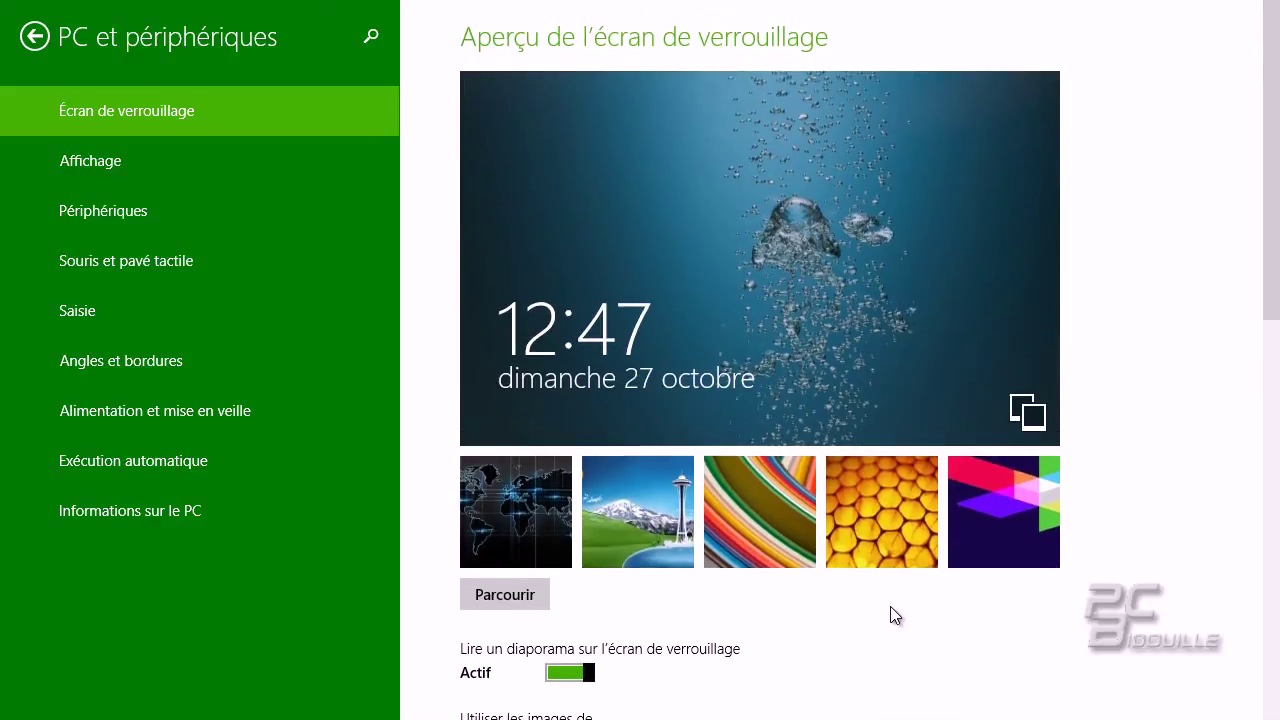
Go back to the PC settings overview and reopen the lock screen settings
{"action": "scroll", "coordinate": [629, 563], "scroll_direction": "down", "scroll_amount": 1}
{"action": "scroll", "coordinate": [629, 563], "scroll_direction": "up", "scroll_amount": 1}
{"action": "left_click", "coordinate": [35, 35]}
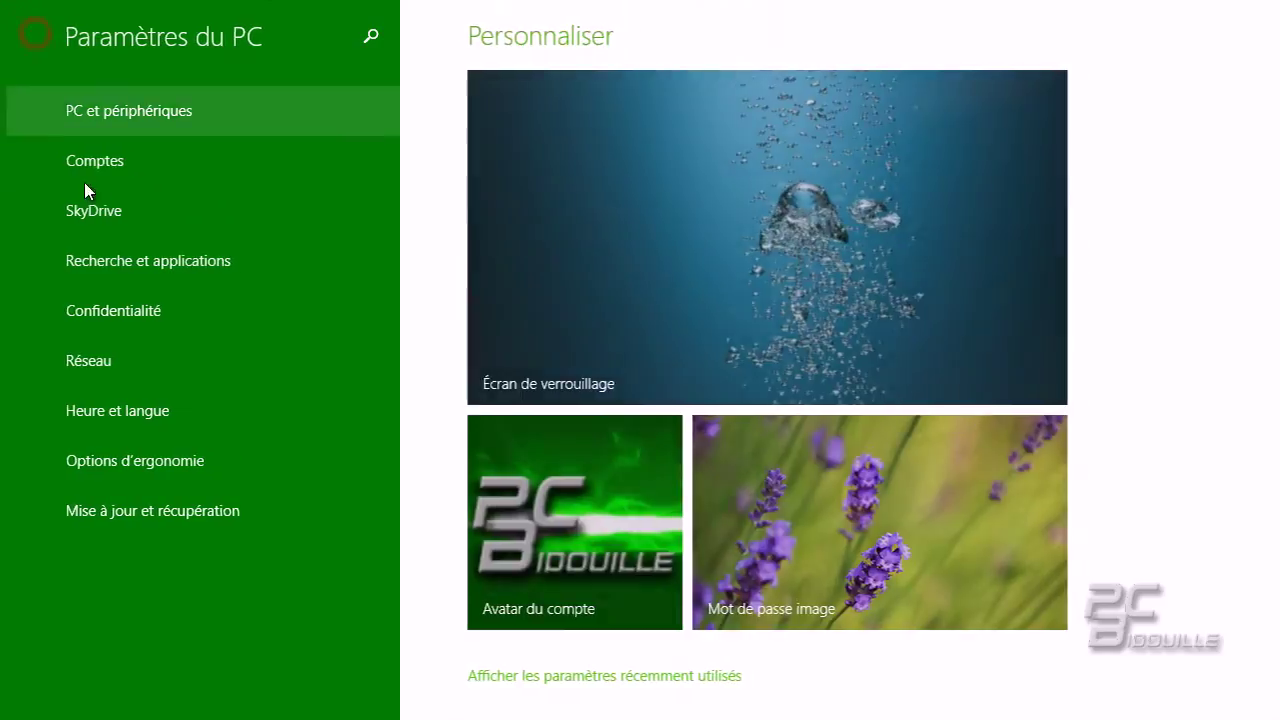
{"action": "left_click", "coordinate": [629, 273]}
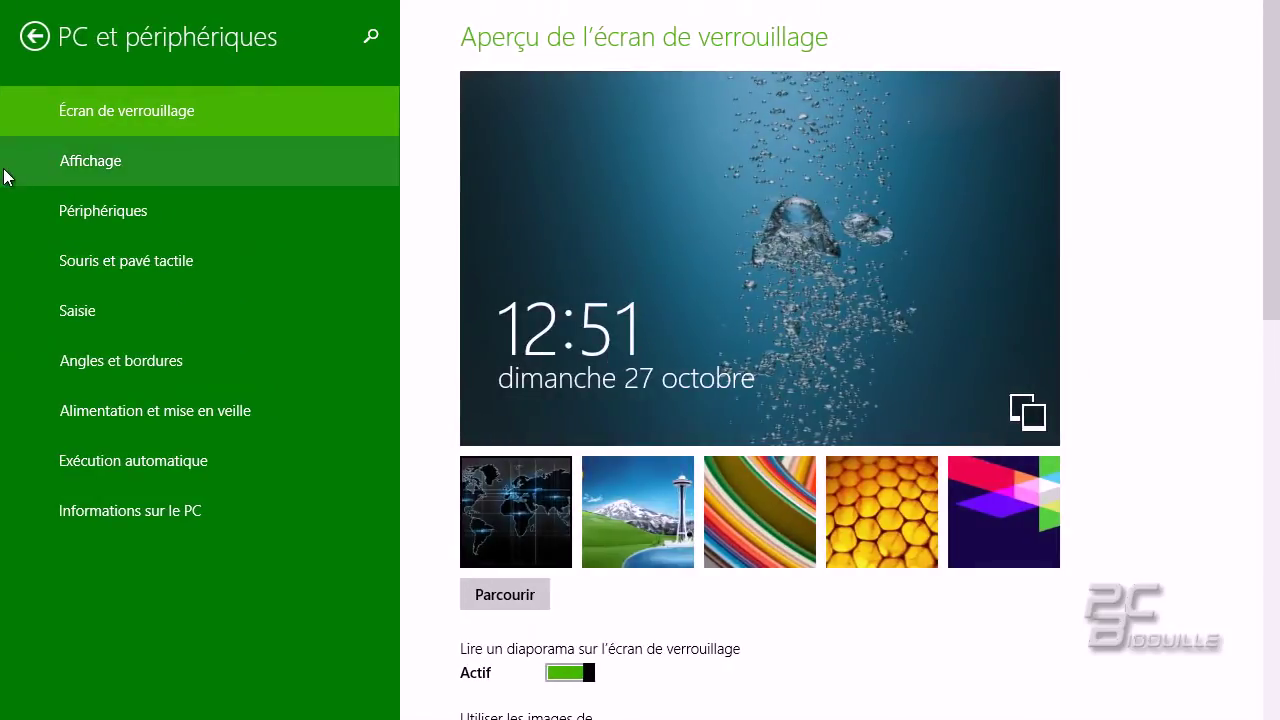